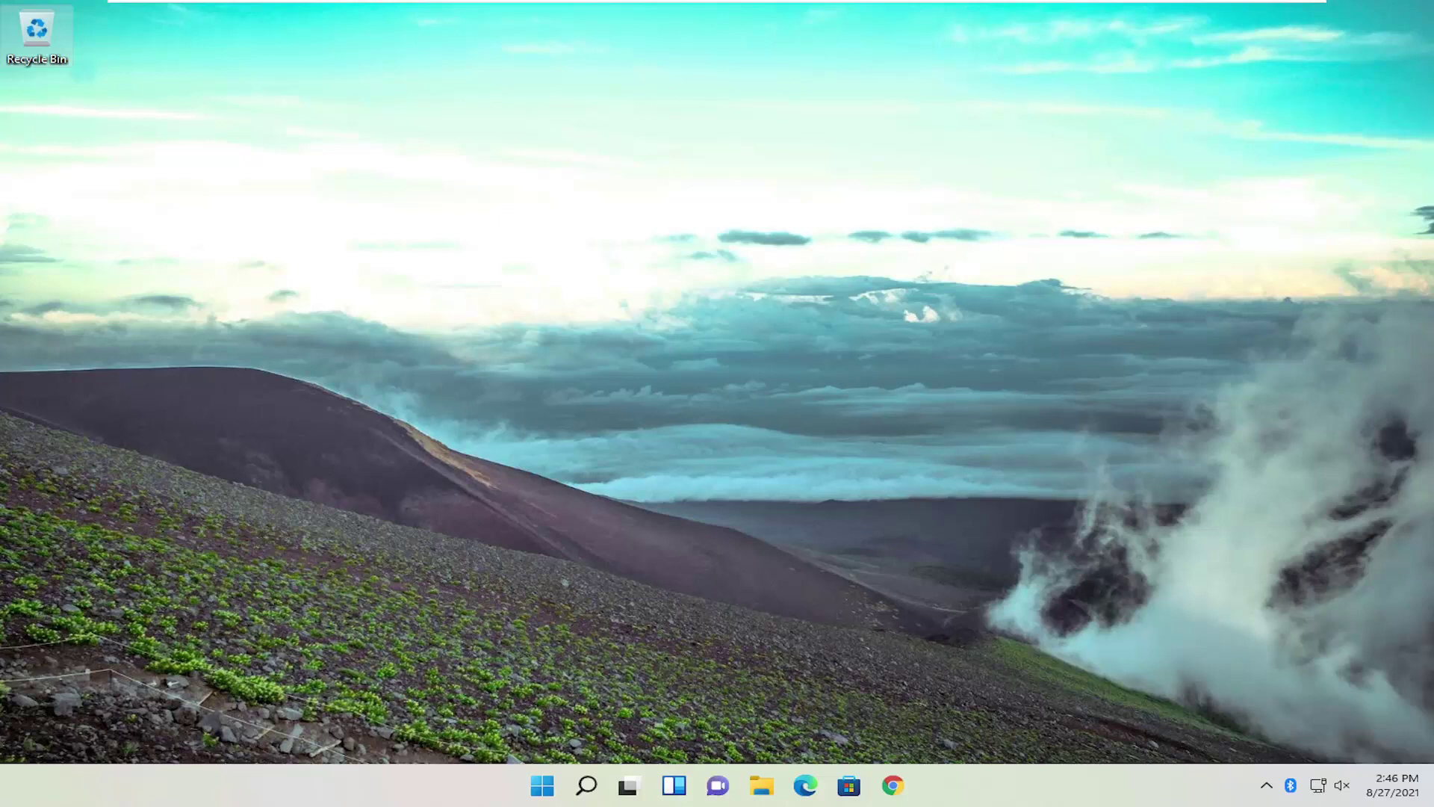
Search 'troubleshoot' and run the Bluetooth troubleshooter under Other troubleshooters, then close its report
{"action": "left_click", "coordinate": [587, 785]}
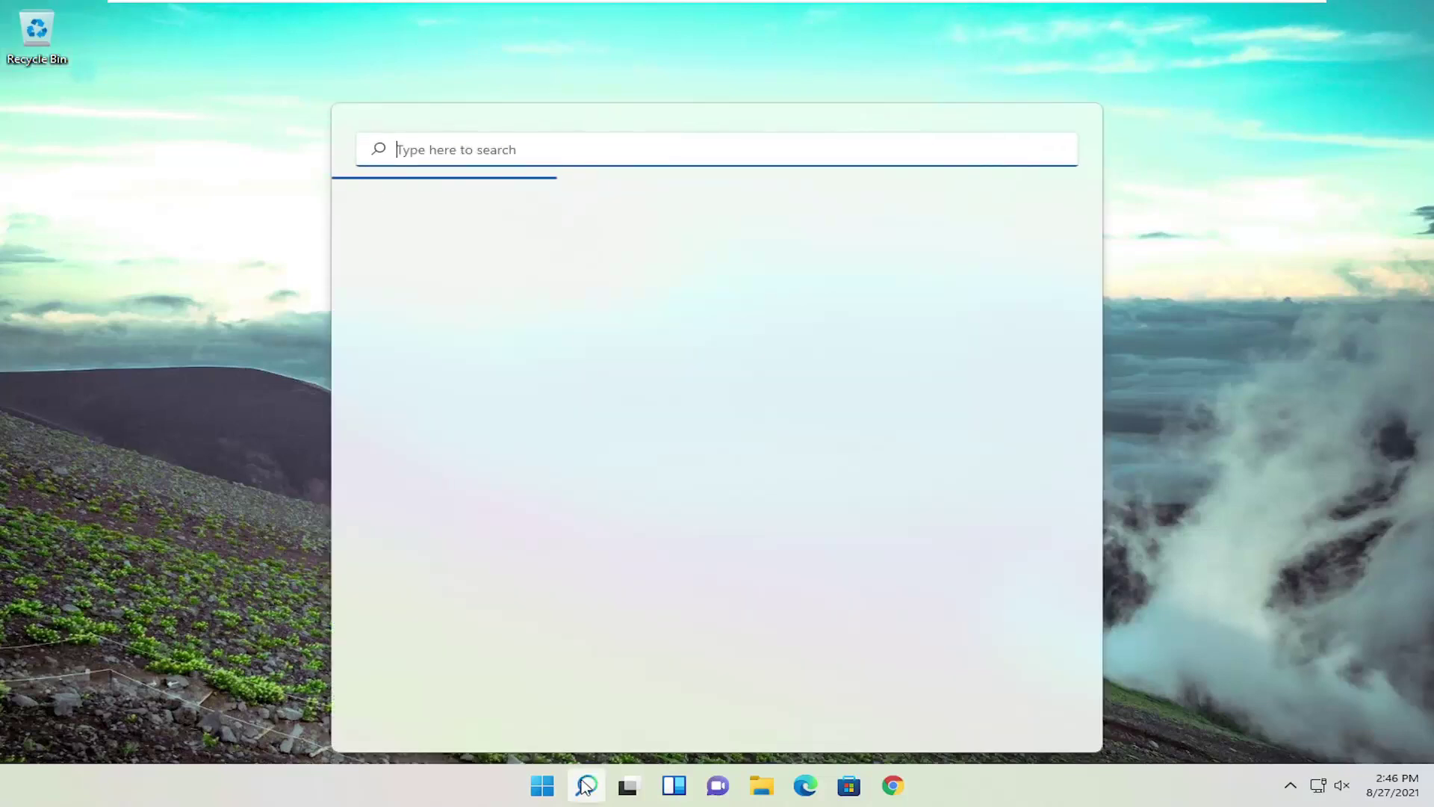
{"action": "type", "text": "troubles"}
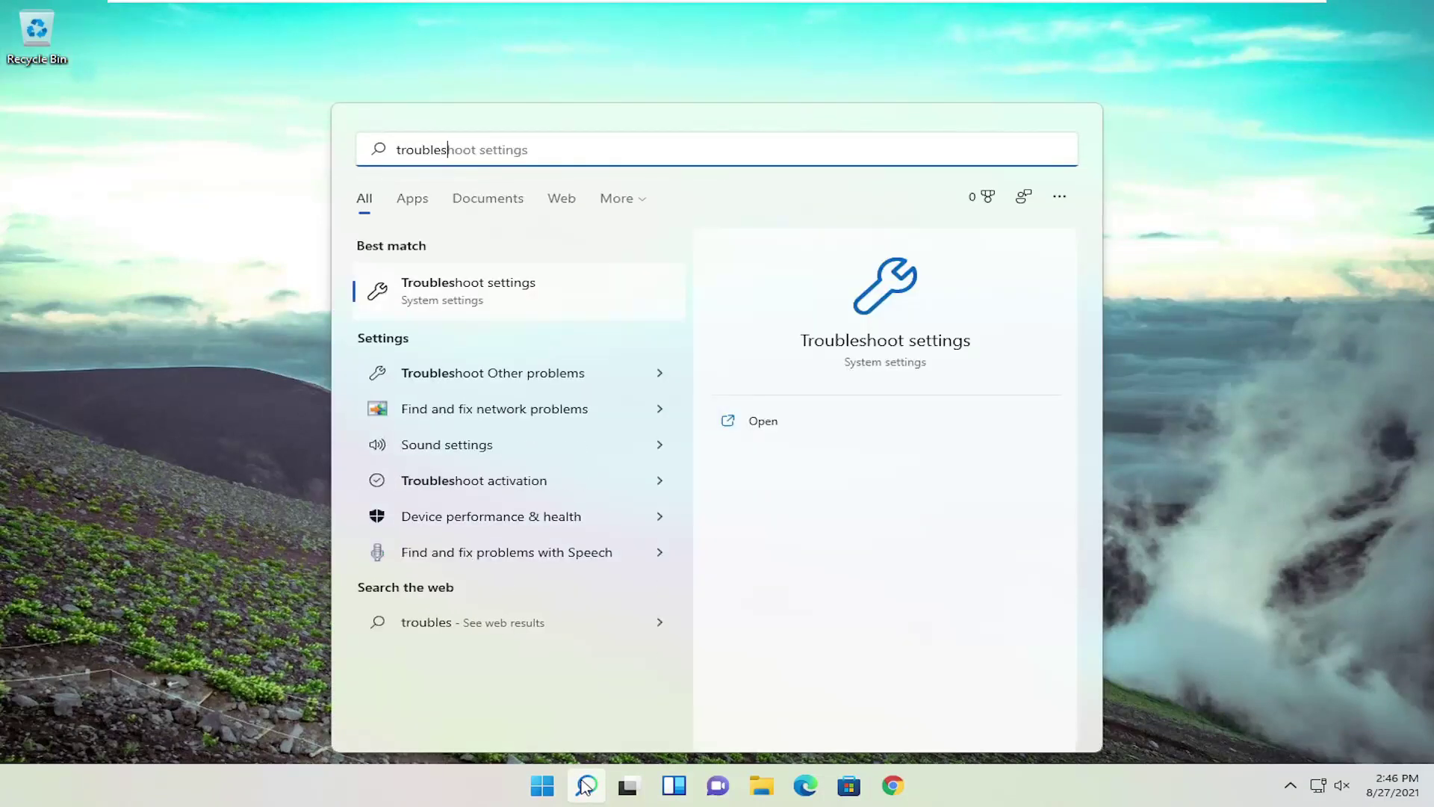
{"action": "type", "text": "hoot"}
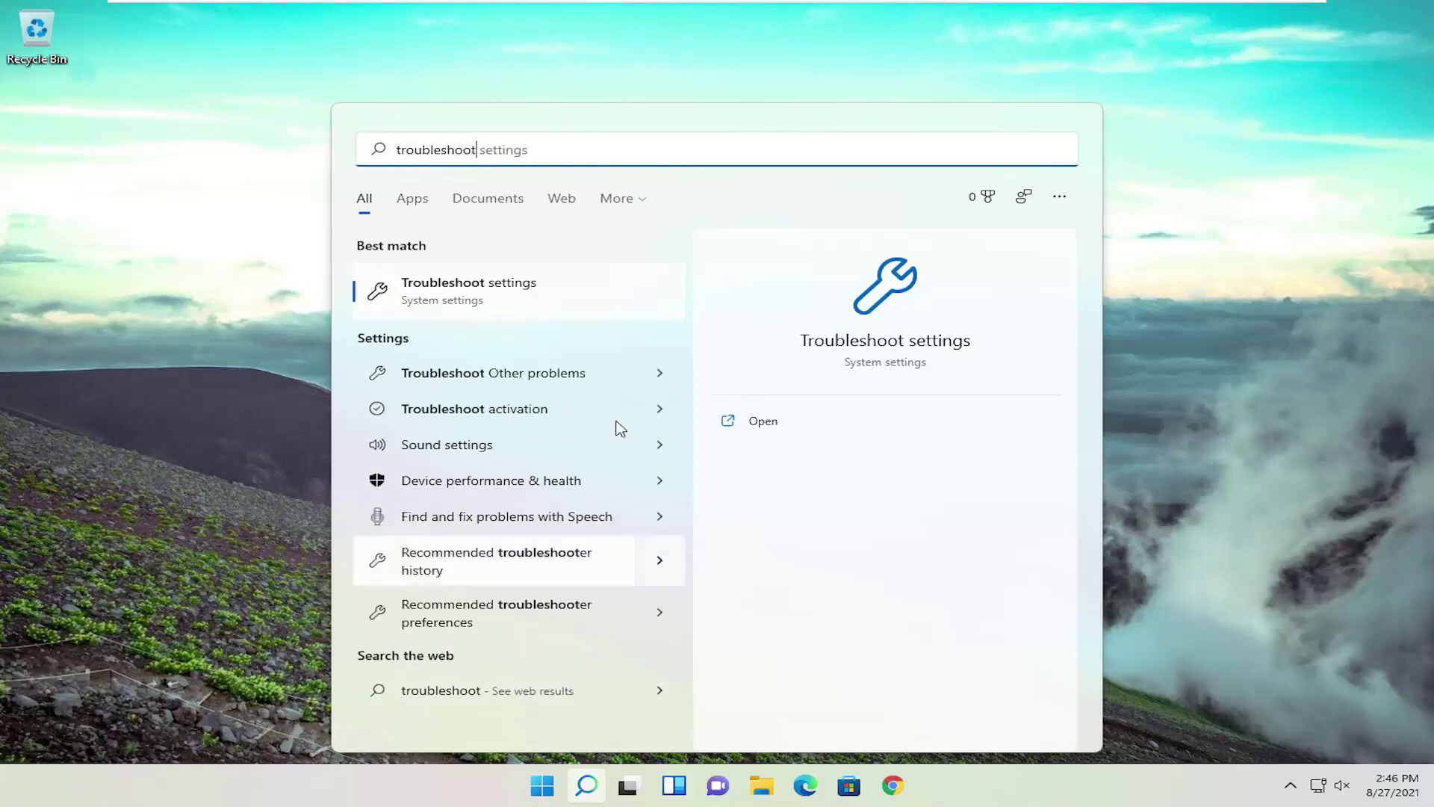
{"action": "left_click", "coordinate": [493, 307]}
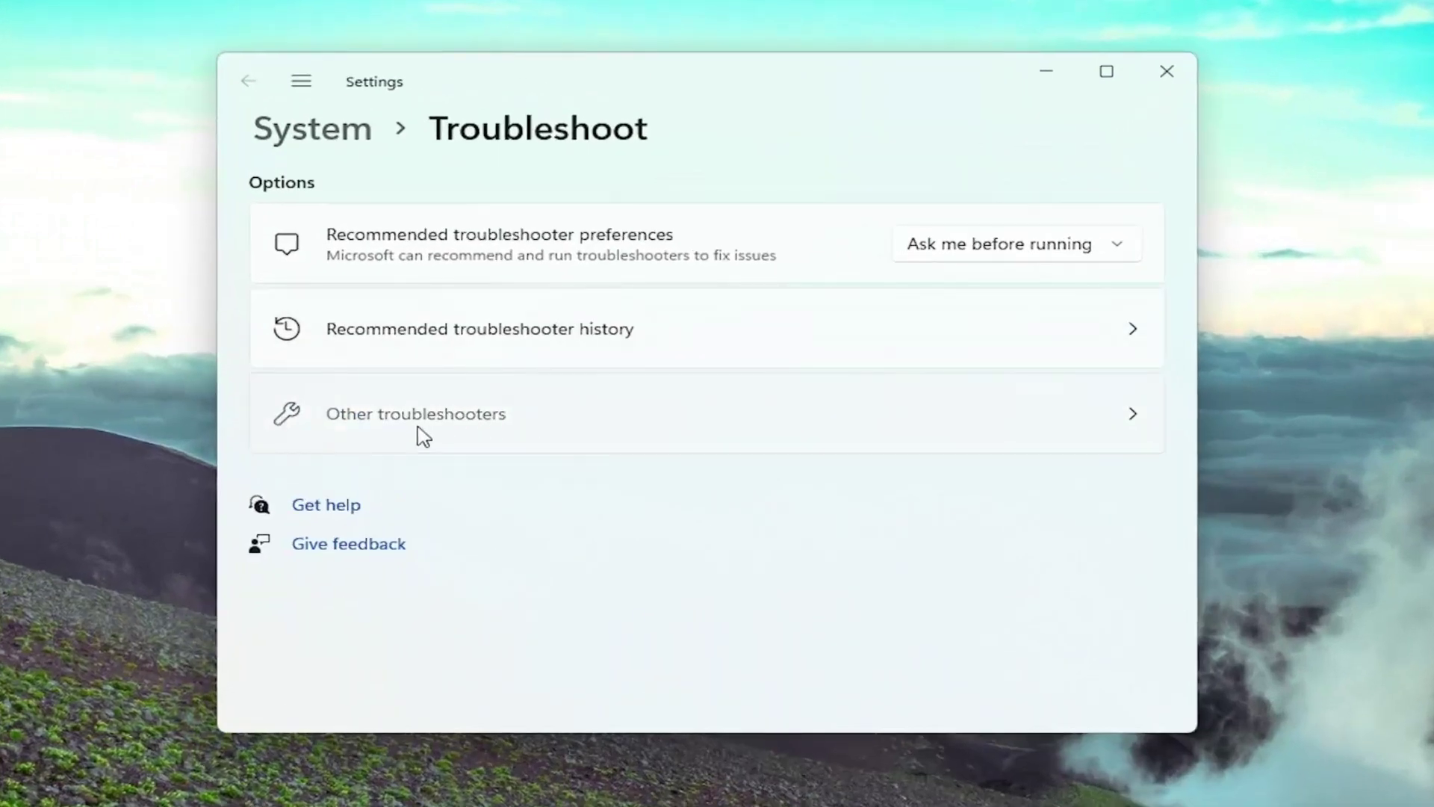
{"action": "left_click", "coordinate": [423, 437]}
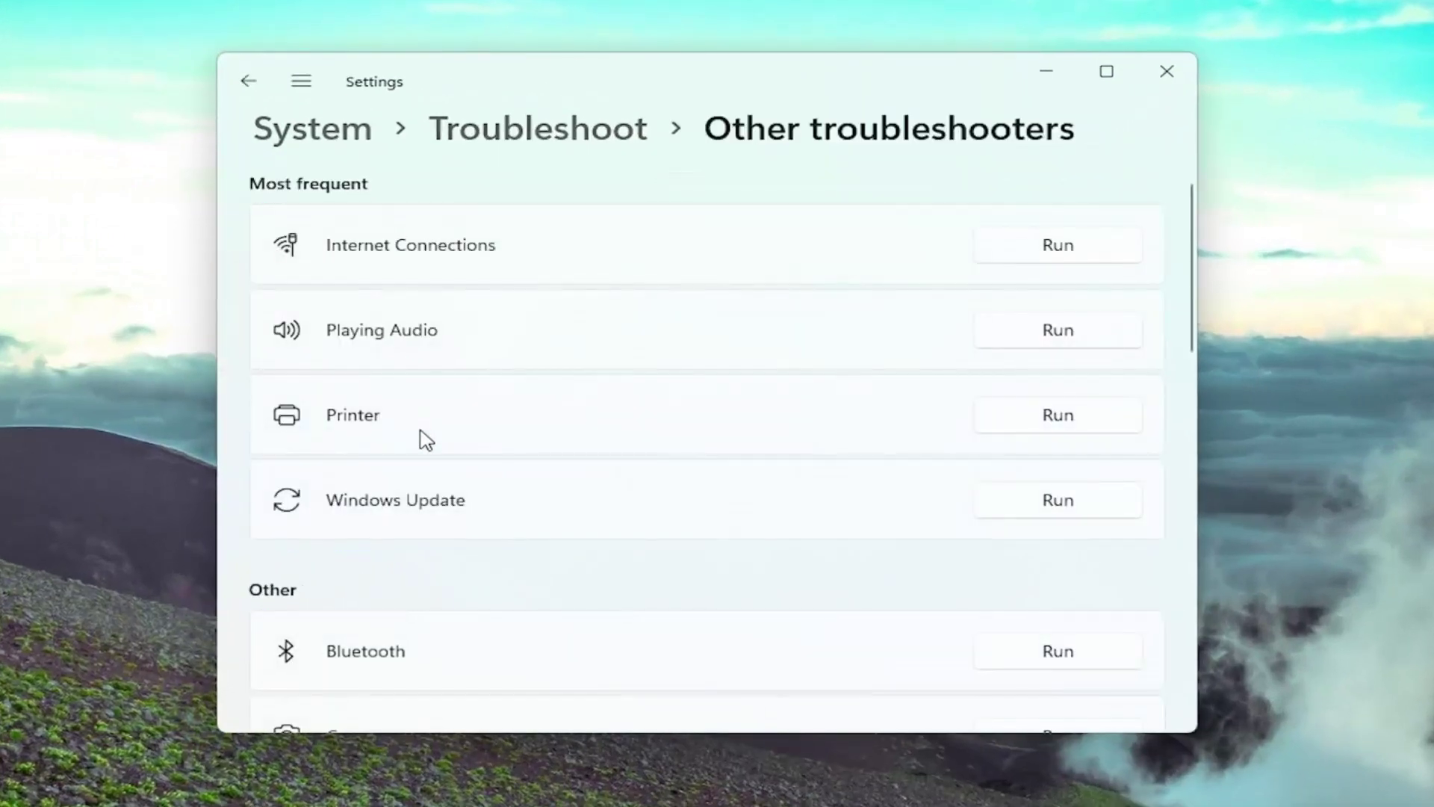
{"action": "scroll", "coordinate": [298, 445], "scroll_direction": "down", "scroll_amount": 2}
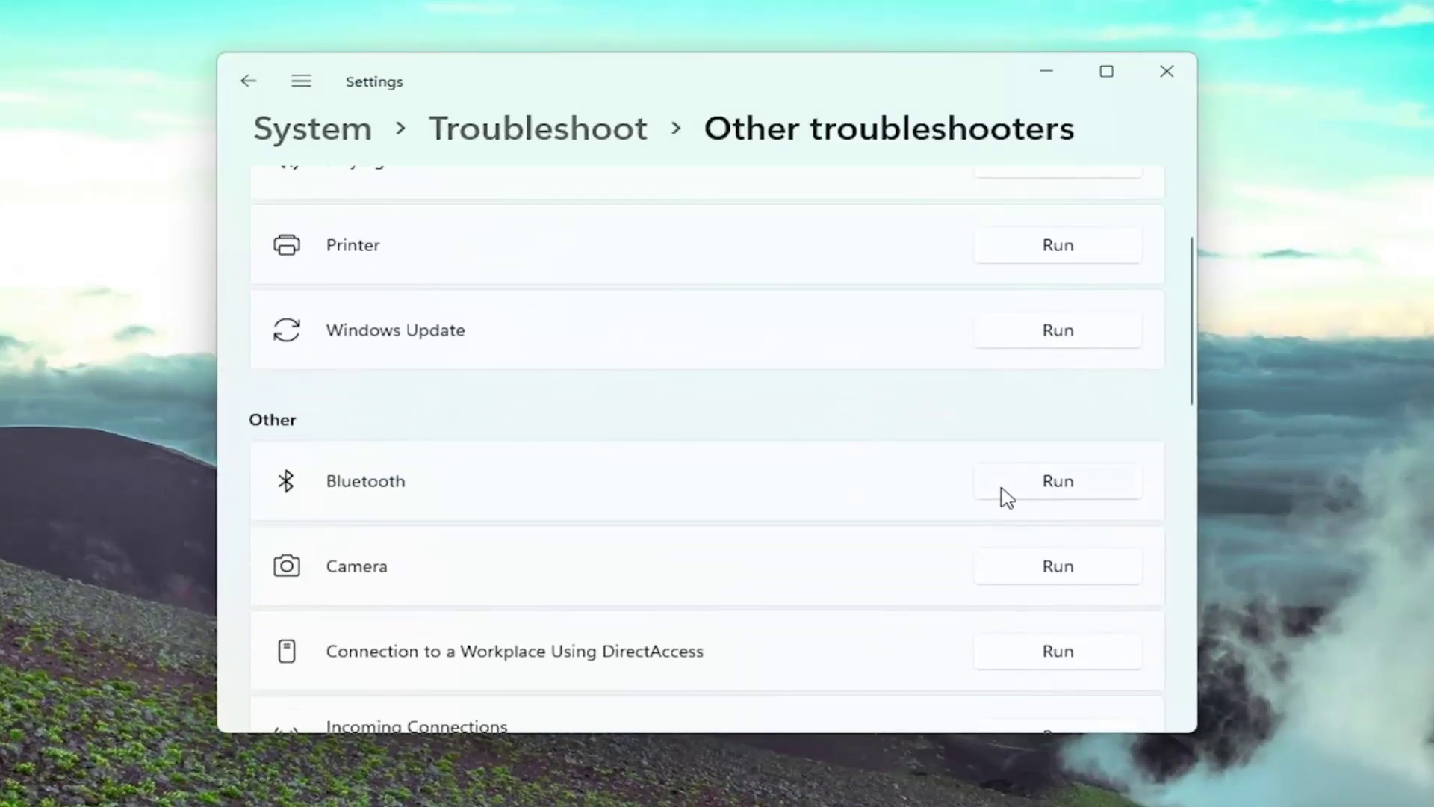
{"action": "left_click", "coordinate": [1085, 486]}
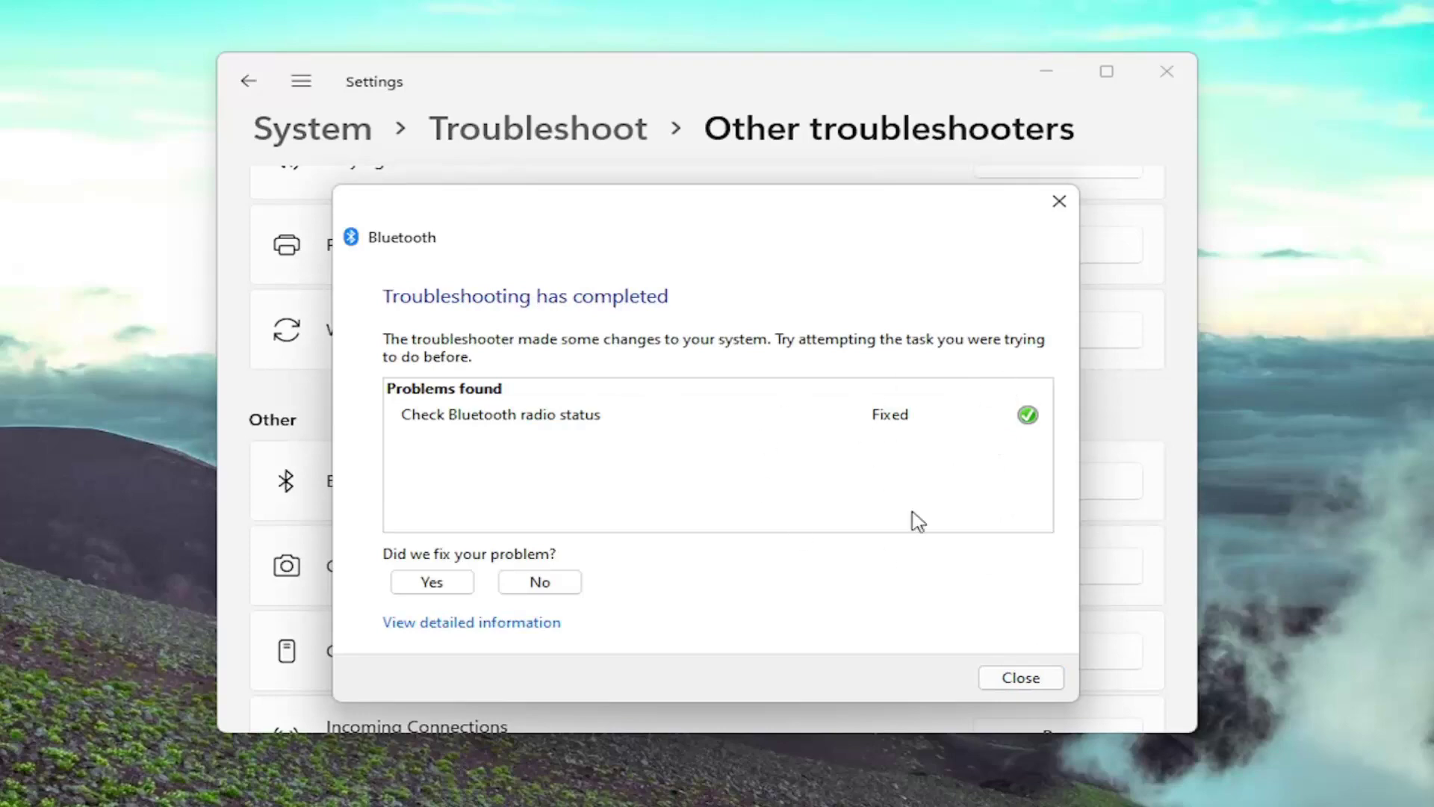
{"action": "left_click", "coordinate": [1027, 677]}
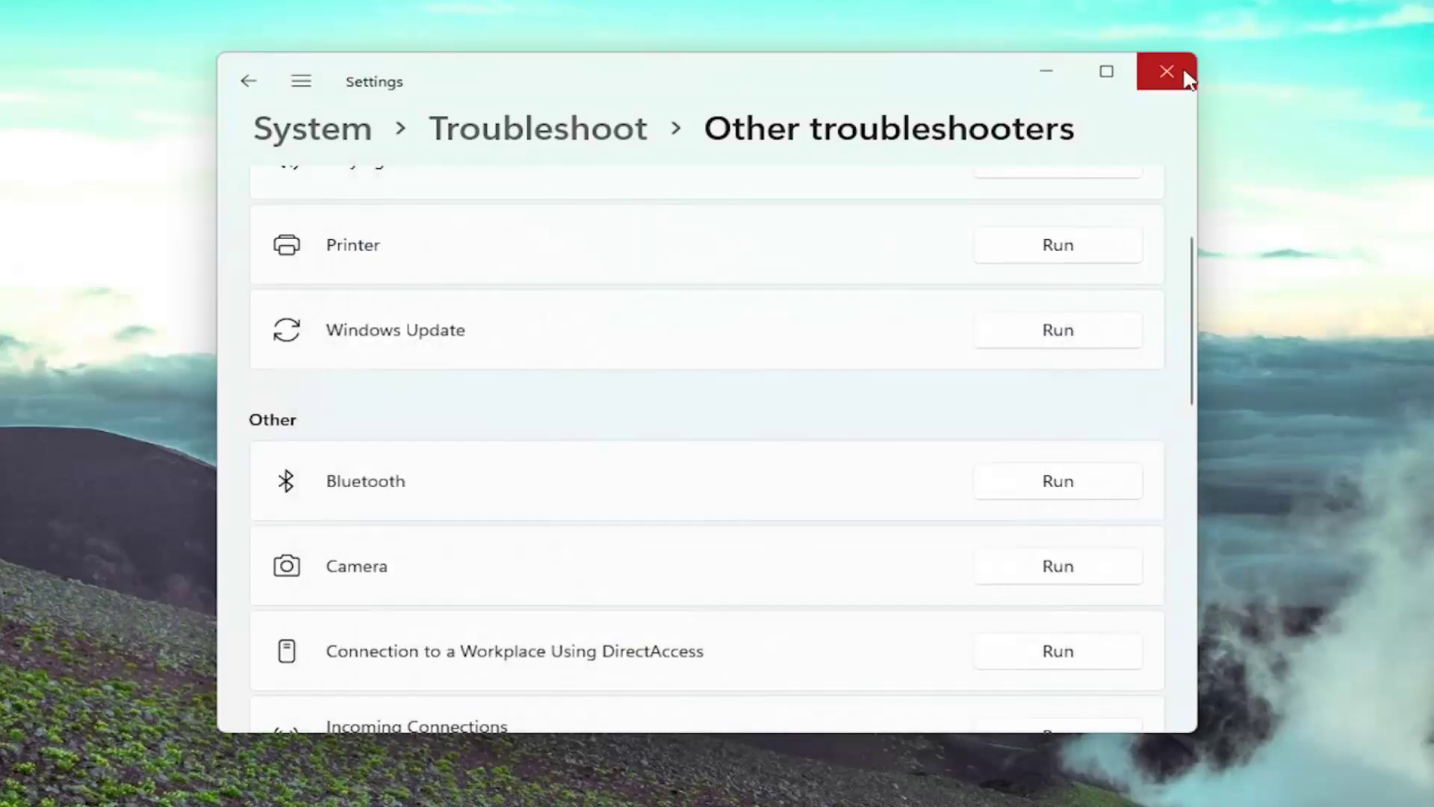
Close Settings and launch the Services app via a 'services' search
{"action": "left_click", "coordinate": [1182, 66]}
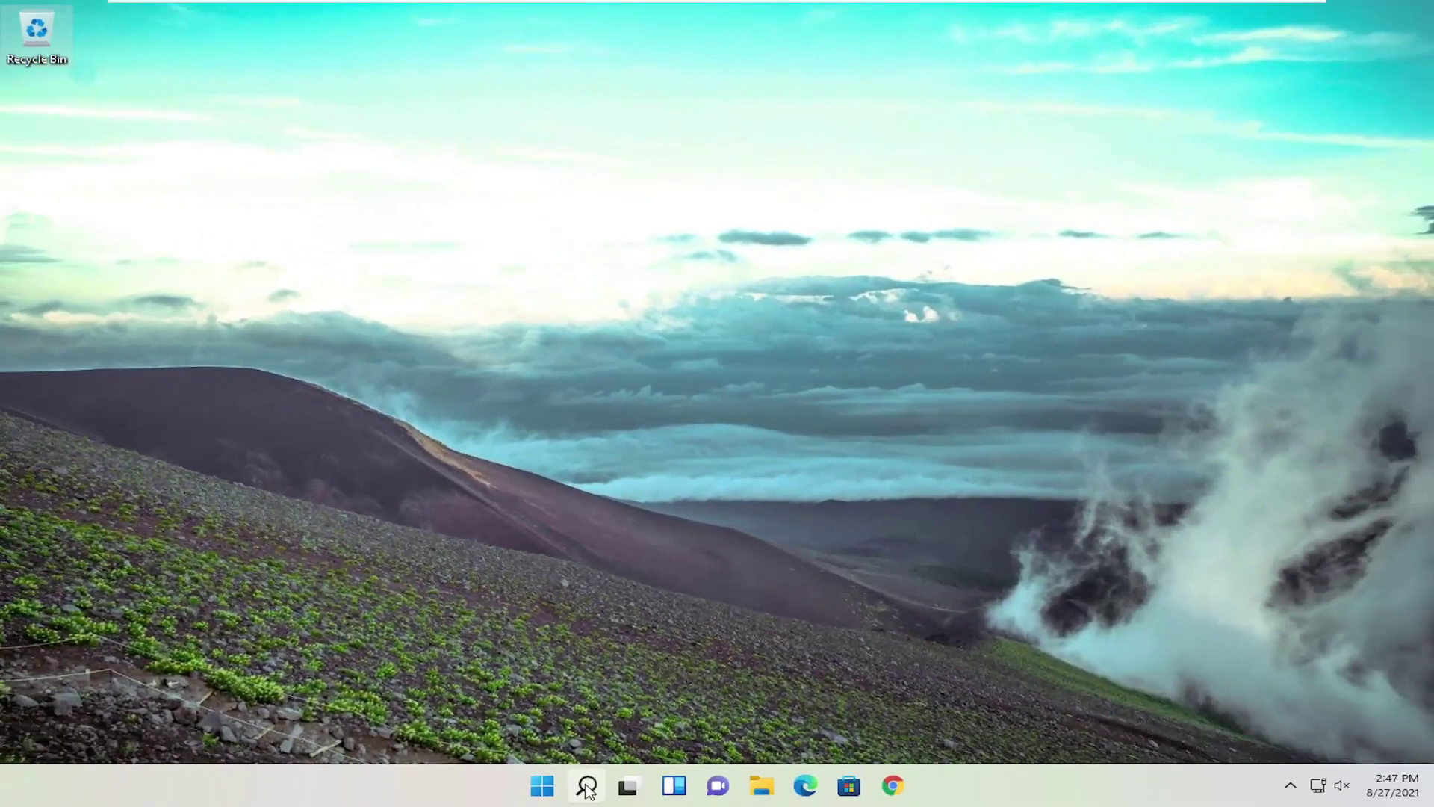
{"action": "left_click", "coordinate": [586, 786]}
{"action": "type", "text": "ser"}
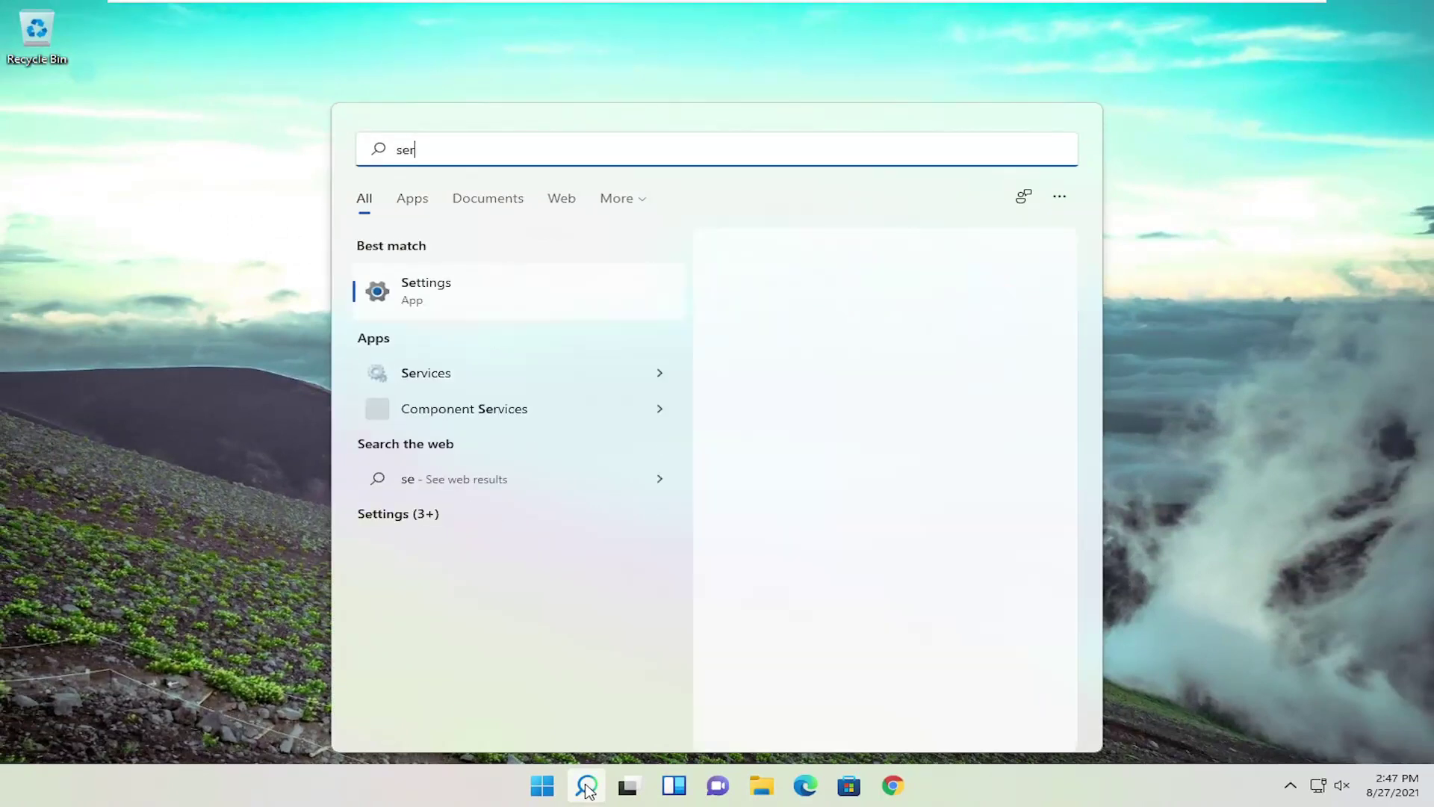
{"action": "type", "text": "vices"}
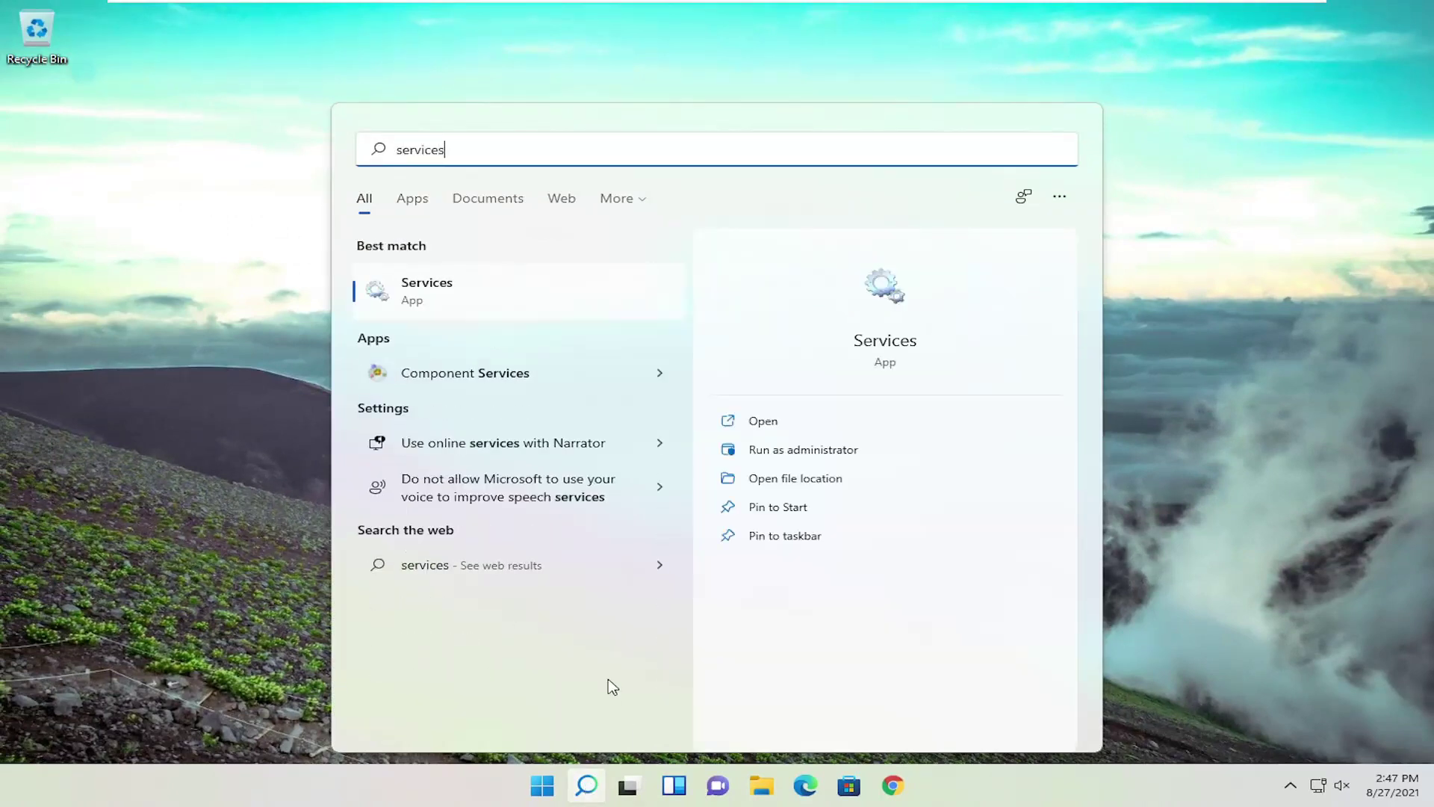
{"action": "left_click", "coordinate": [448, 302]}
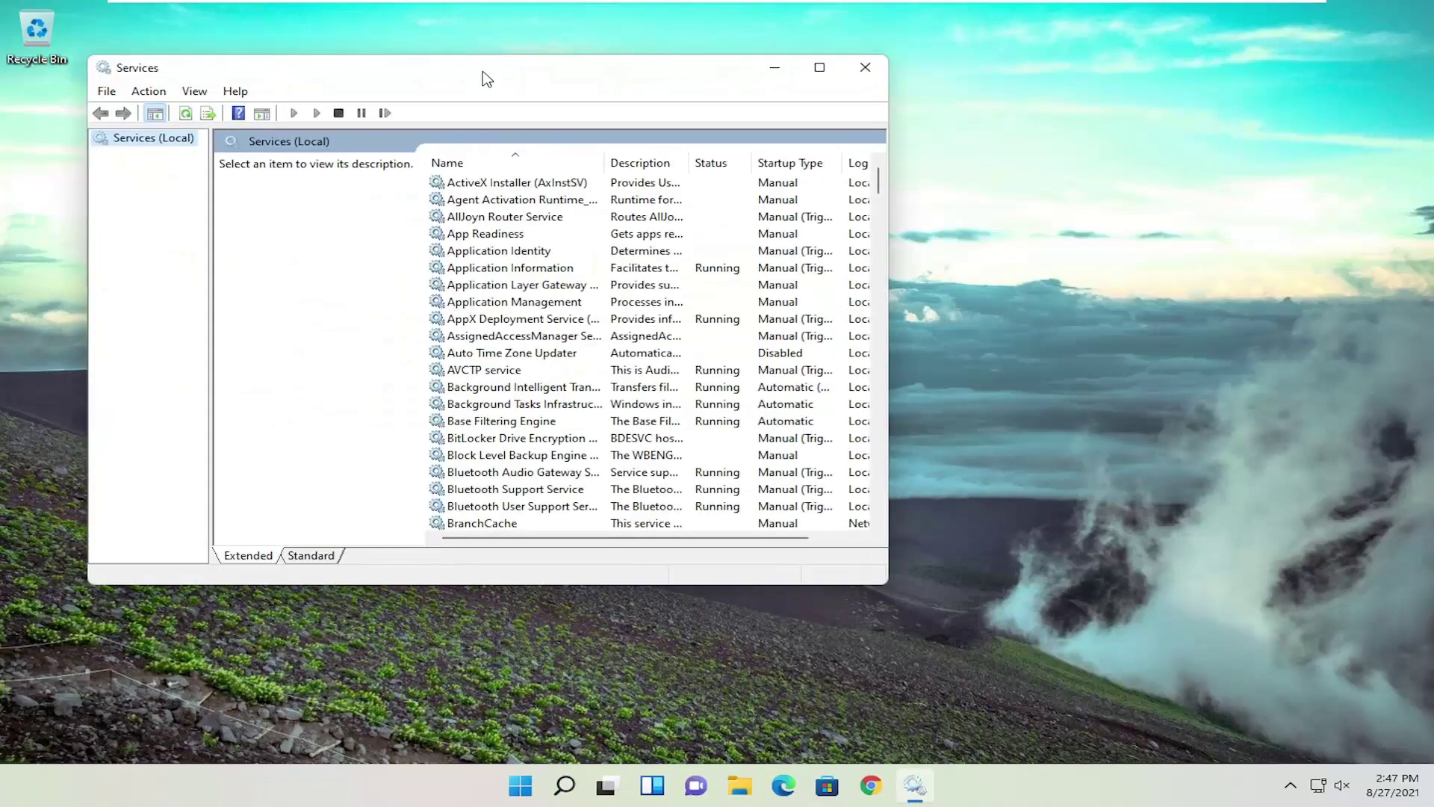
{"action": "left_click_drag", "start_coordinate": [483, 77], "coordinate": [677, 95]}
Set the Bluetooth Audio Gateway Service startup type to Automatic and apply it
{"action": "left_click", "coordinate": [694, 464]}
{"action": "scroll", "coordinate": [695, 467], "scroll_direction": "down", "scroll_amount": 2}
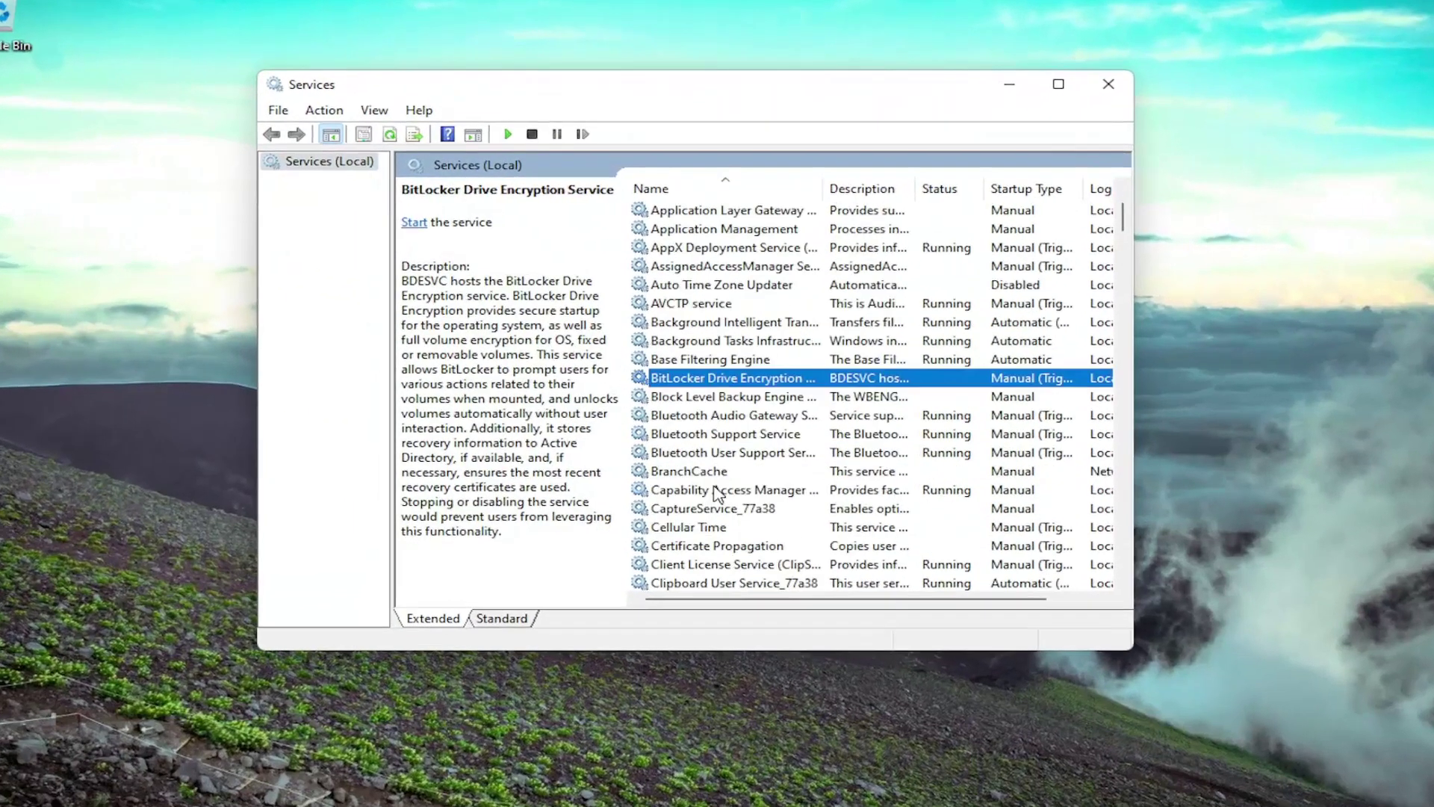
{"action": "left_click", "coordinate": [676, 437]}
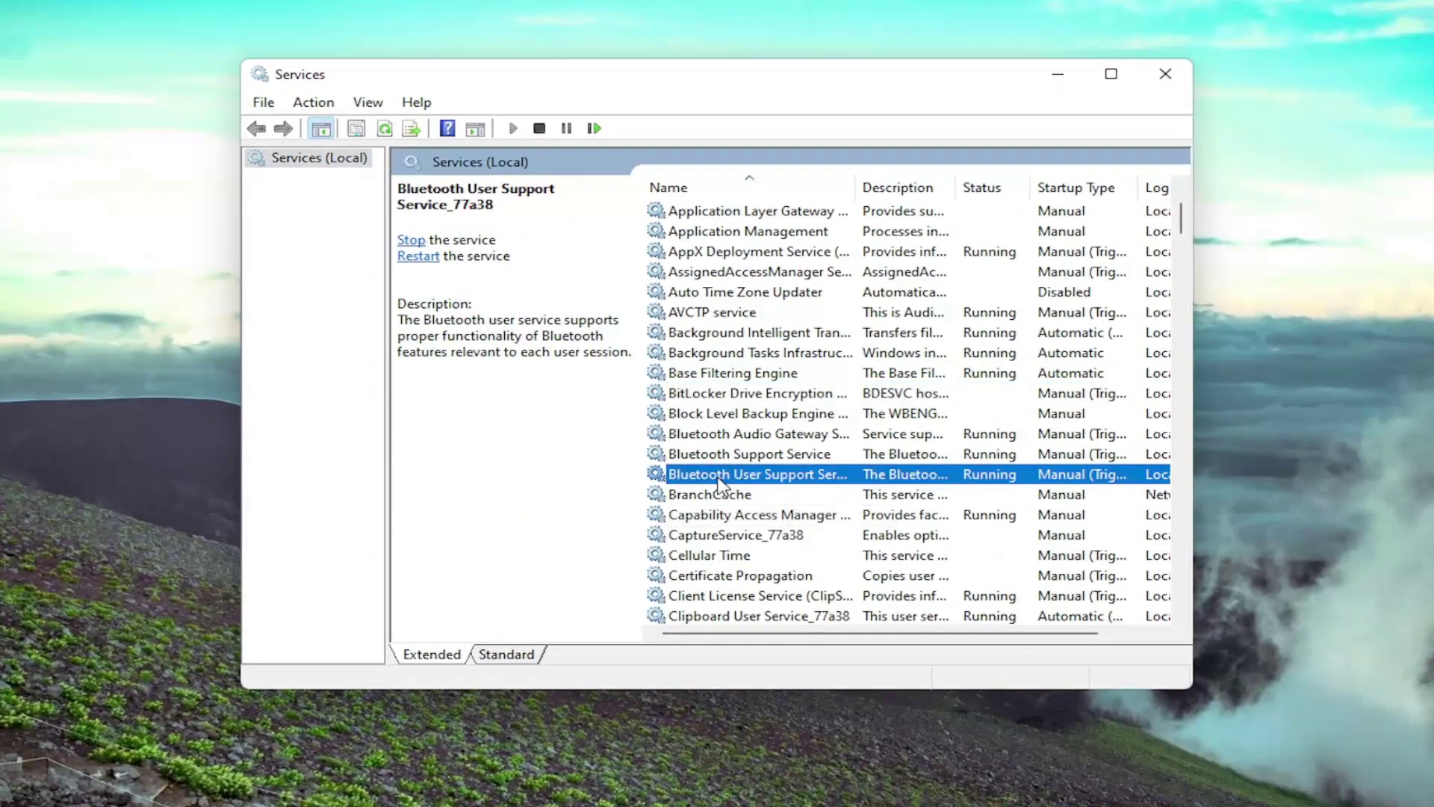
{"action": "left_click", "coordinate": [717, 435]}
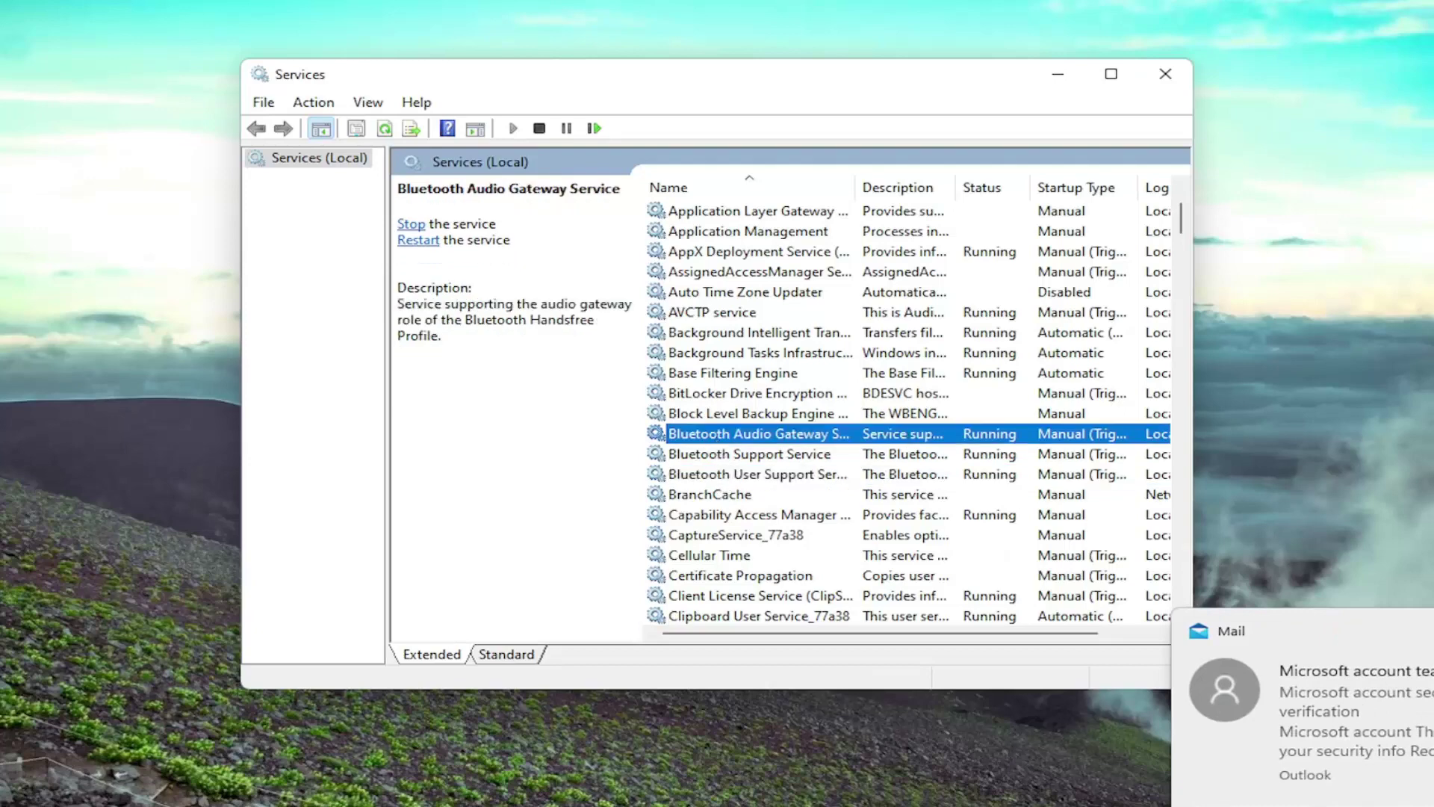
{"action": "double_click", "coordinate": [724, 433]}
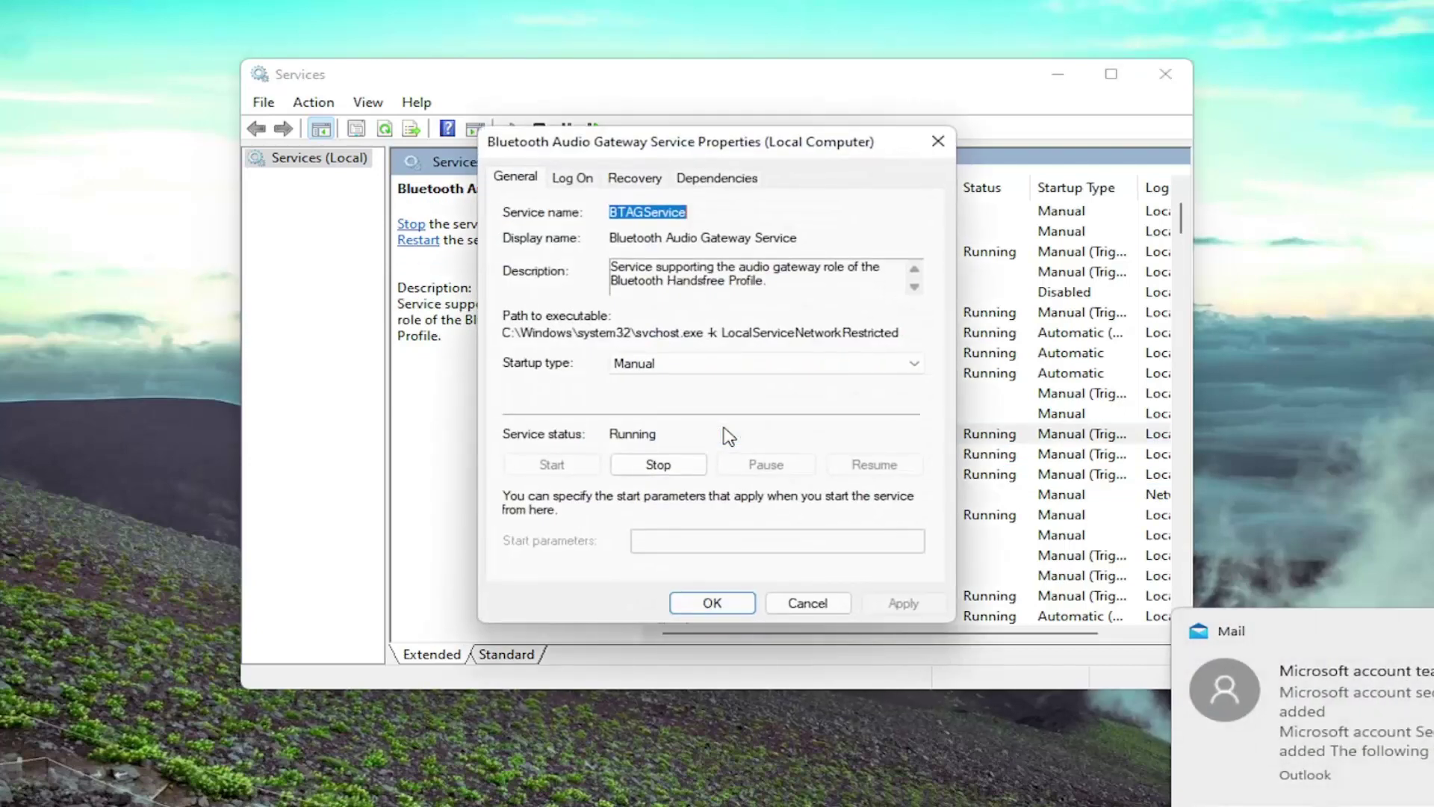
{"action": "left_click", "coordinate": [638, 365]}
{"action": "left_click", "coordinate": [648, 396]}
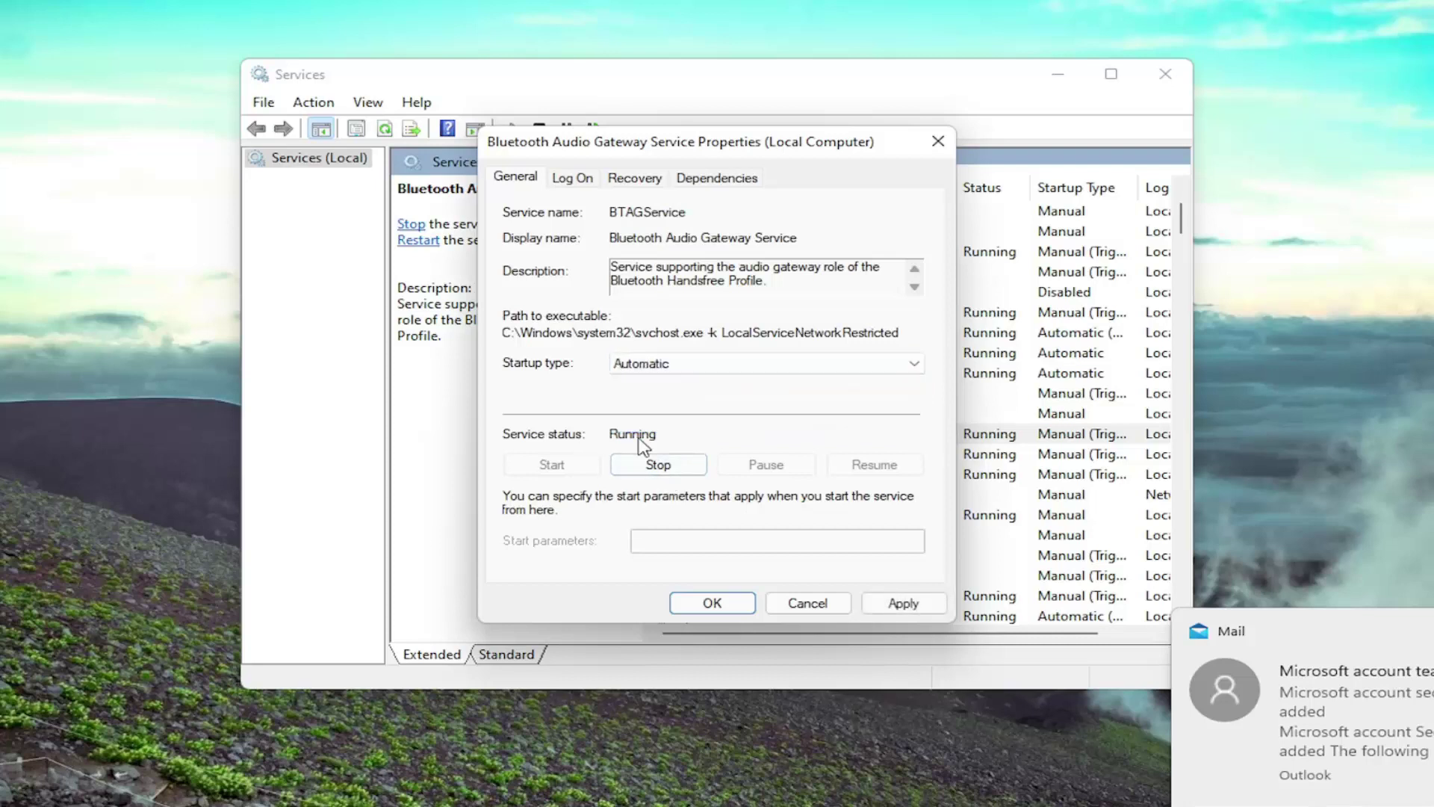
{"action": "left_click", "coordinate": [905, 604]}
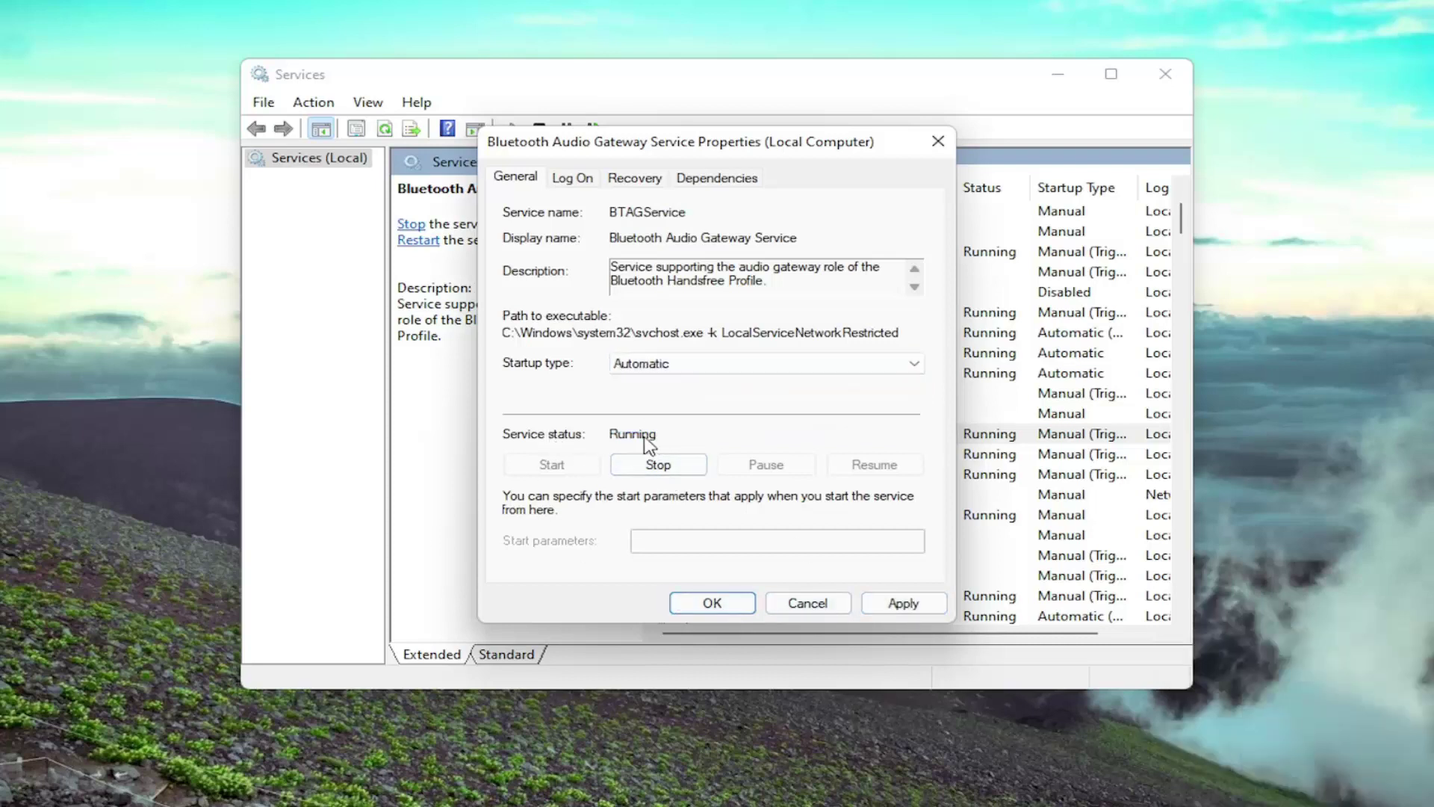
Confirm the Audio Gateway change, then set Bluetooth Support Service startup to Automatic
{"action": "left_click", "coordinate": [917, 597]}
{"action": "left_click", "coordinate": [710, 602]}
{"action": "double_click", "coordinate": [738, 454]}
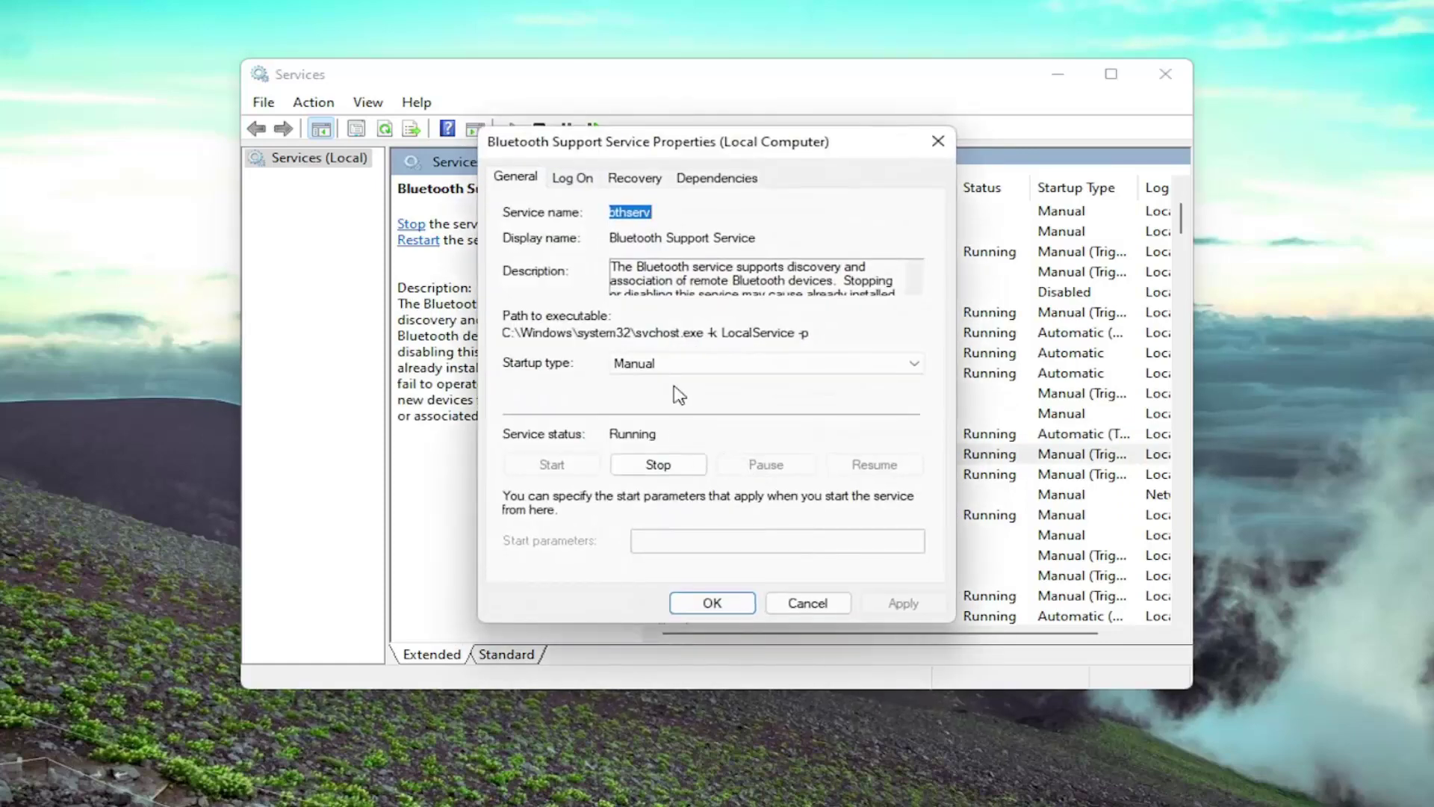
{"action": "left_click", "coordinate": [683, 363]}
{"action": "left_click", "coordinate": [650, 397]}
{"action": "left_click", "coordinate": [903, 602]}
{"action": "left_click", "coordinate": [711, 602]}
Try setting Bluetooth User Support Service to Automatic; dismiss 'The parameter is incorrect' errors and cancel
{"action": "double_click", "coordinate": [730, 475]}
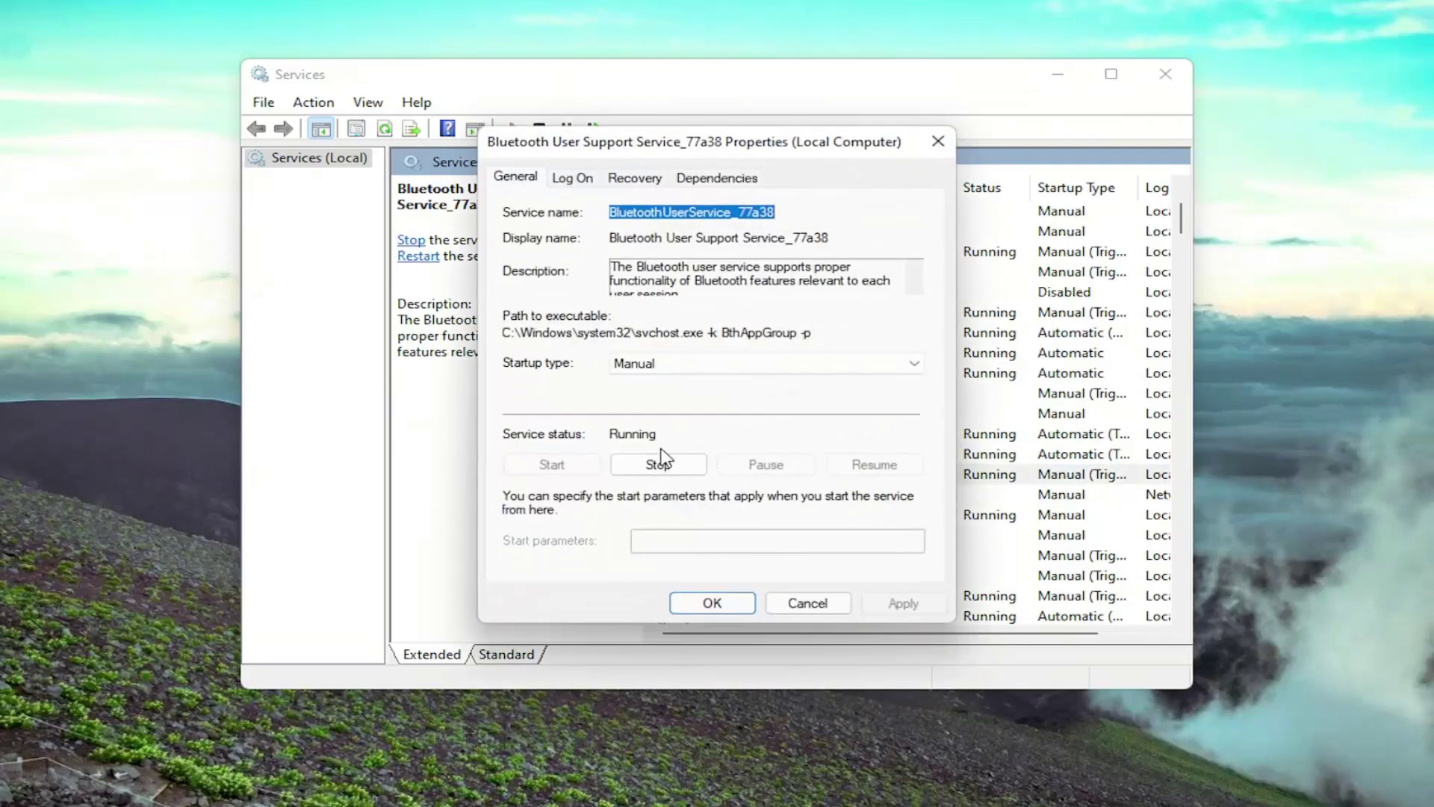
{"action": "left_click", "coordinate": [647, 364]}
{"action": "left_click", "coordinate": [640, 390]}
{"action": "left_click", "coordinate": [712, 602]}
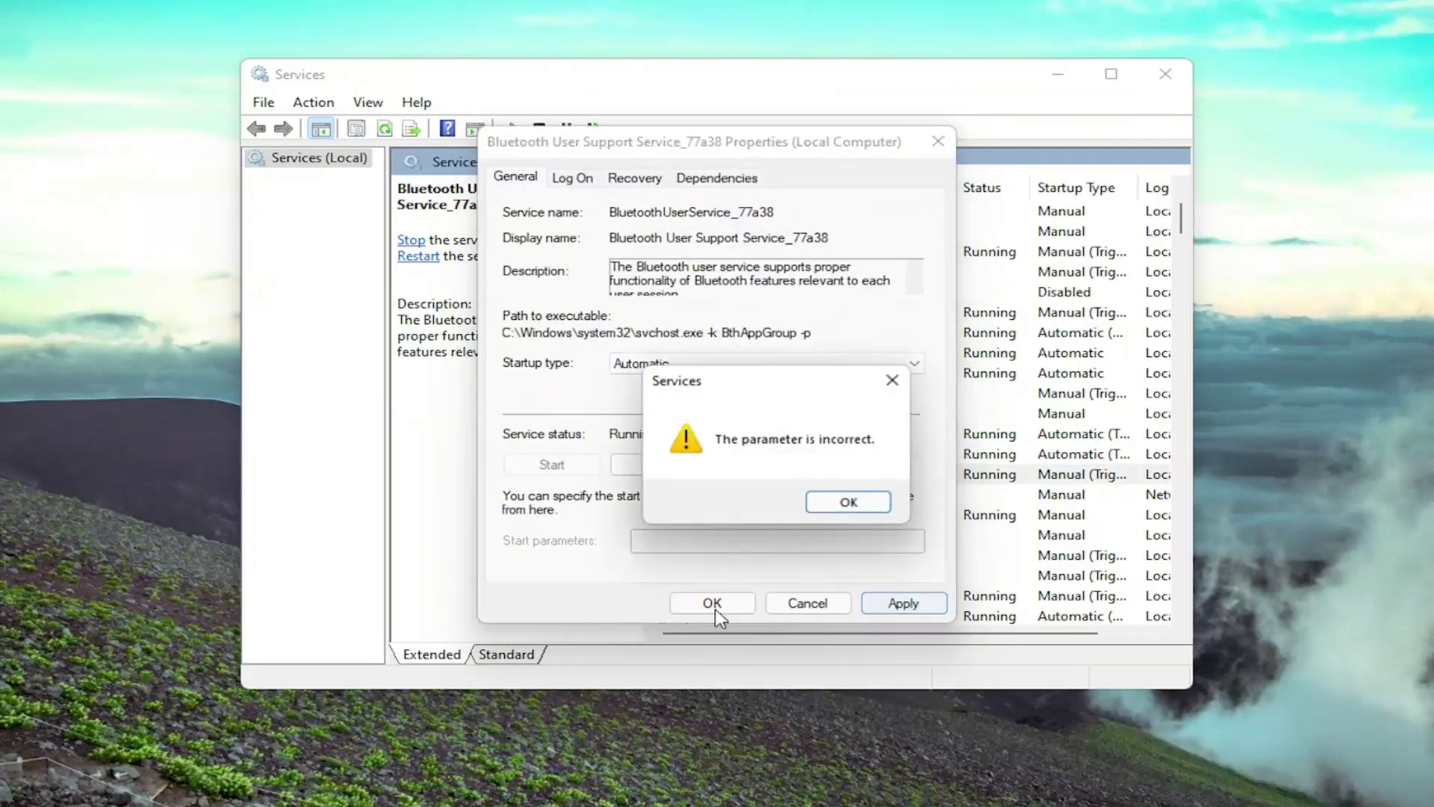
{"action": "left_click", "coordinate": [852, 503]}
{"action": "left_click", "coordinate": [897, 600]}
{"action": "left_click", "coordinate": [849, 503]}
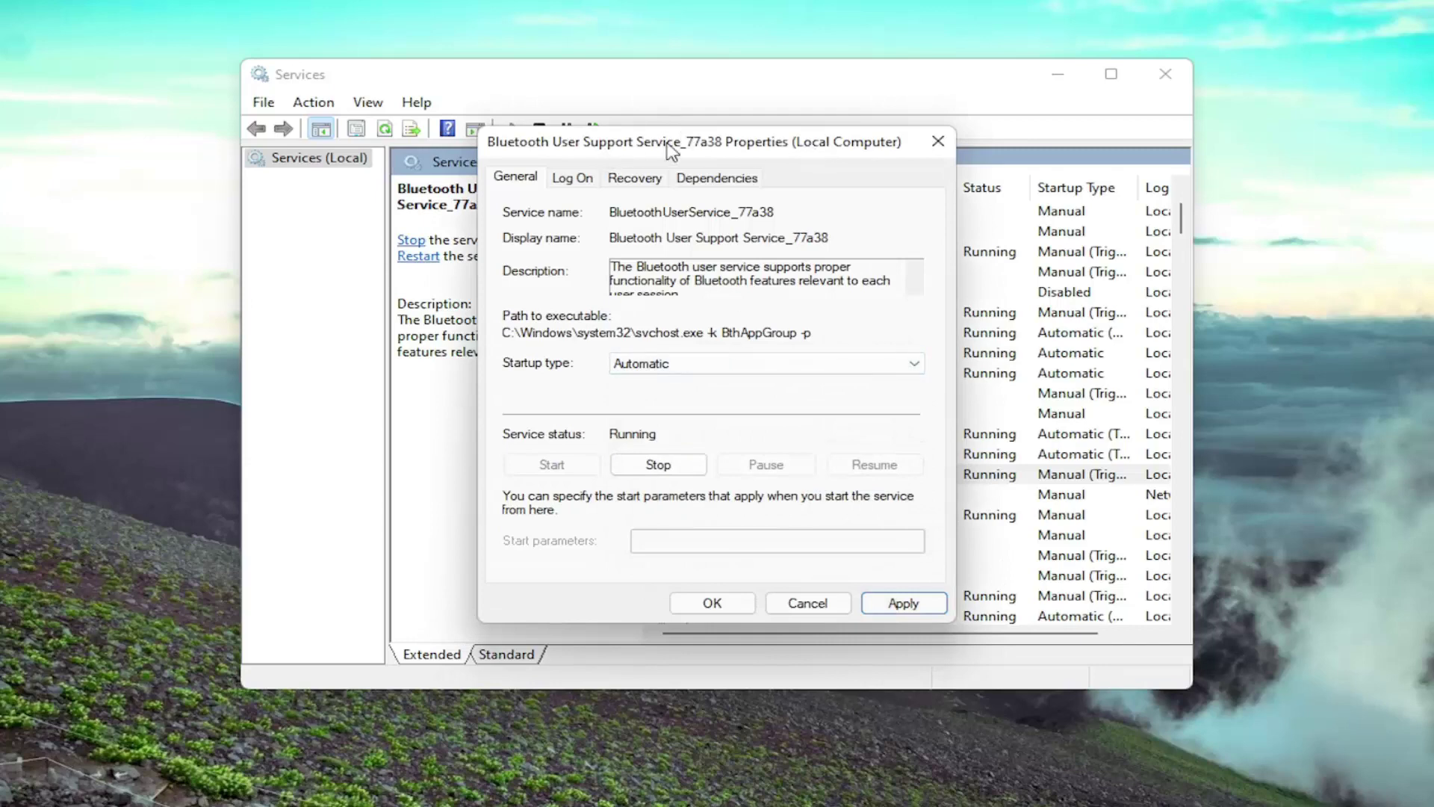
{"action": "left_click", "coordinate": [938, 142]}
Review the Bluetooth Support and Audio Gateway Service entries in the list
{"action": "left_click", "coordinate": [732, 457]}
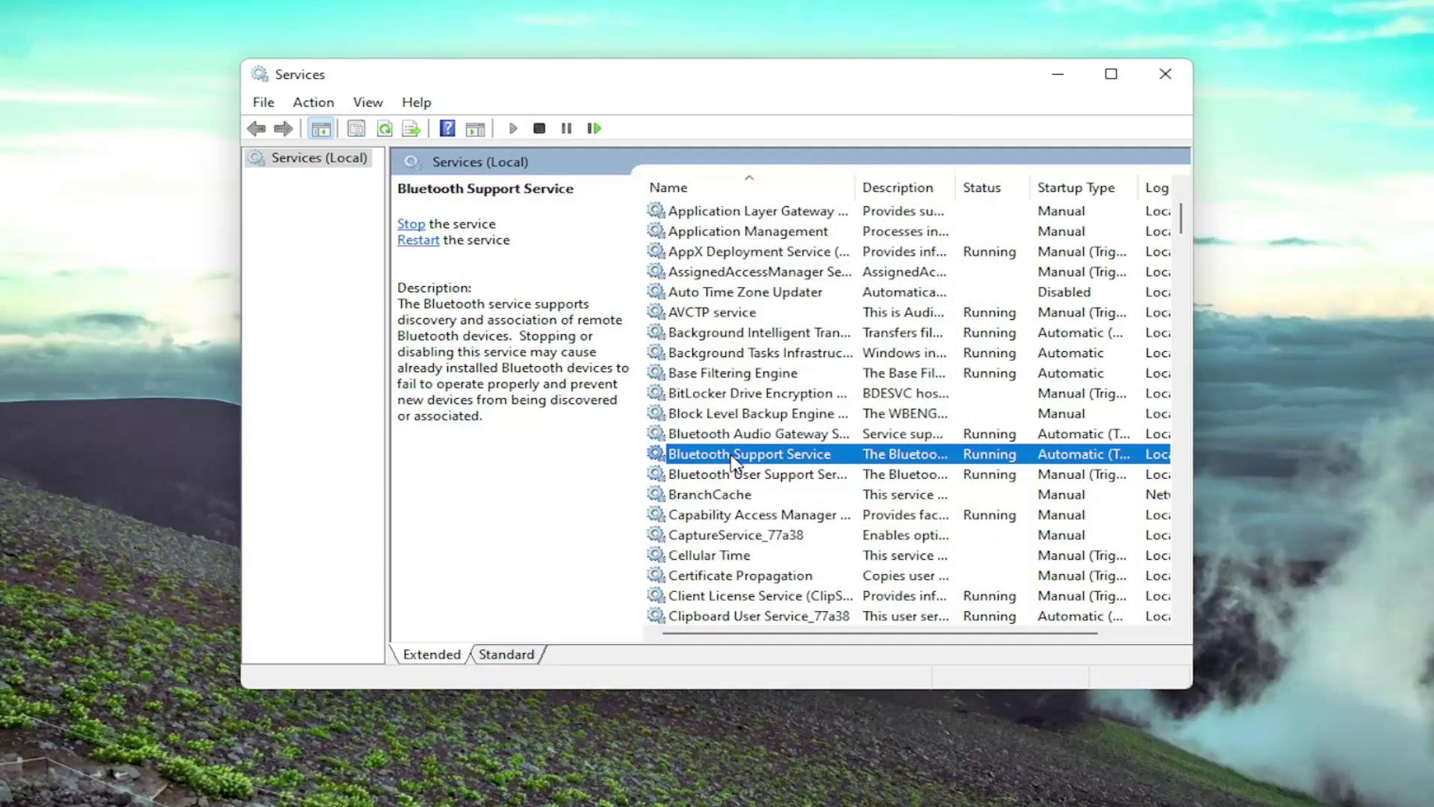
{"action": "key", "text": "Up"}
{"action": "left_click", "coordinate": [788, 459]}
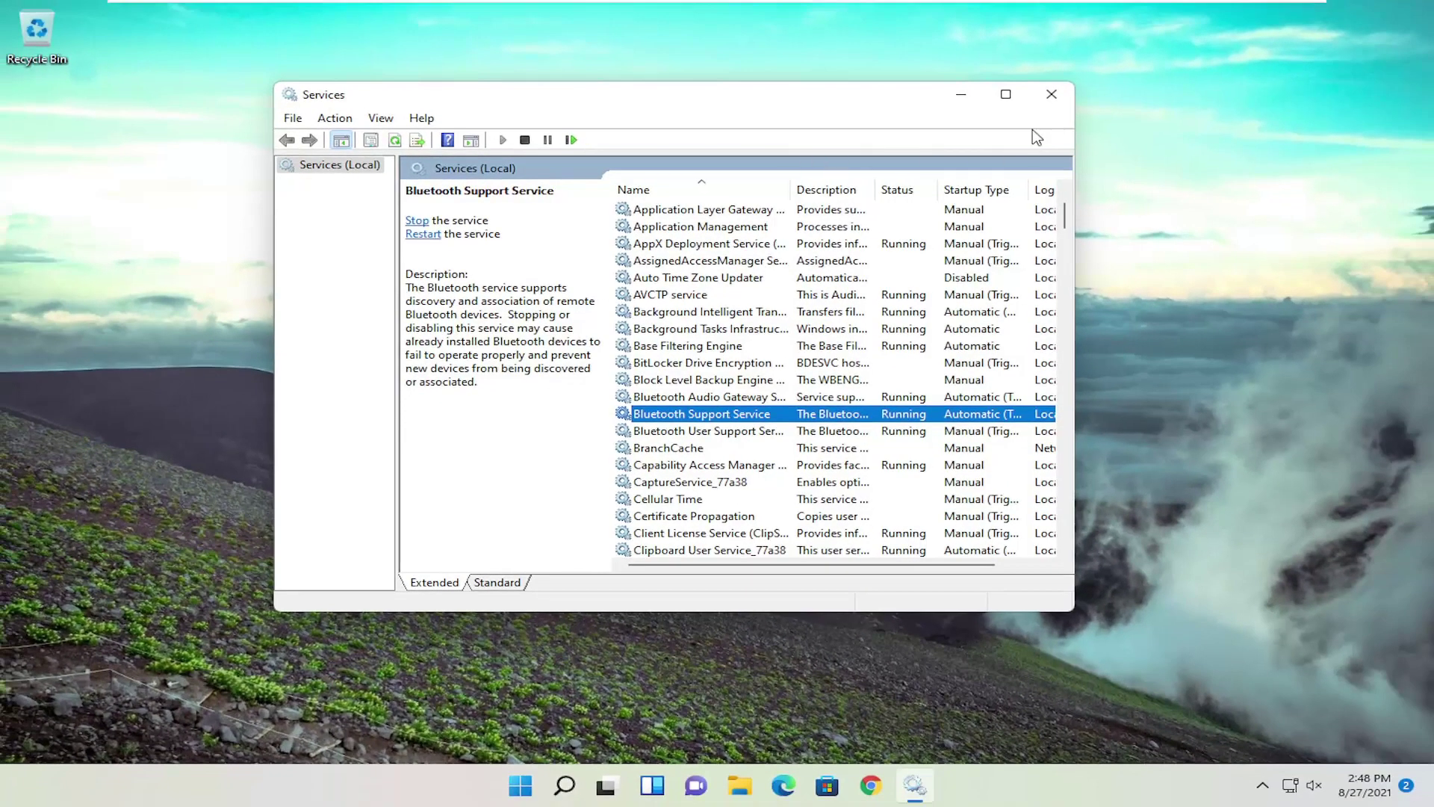
Close Services and launch Device Manager from a 'device manager' search
{"action": "left_click", "coordinate": [1051, 94]}
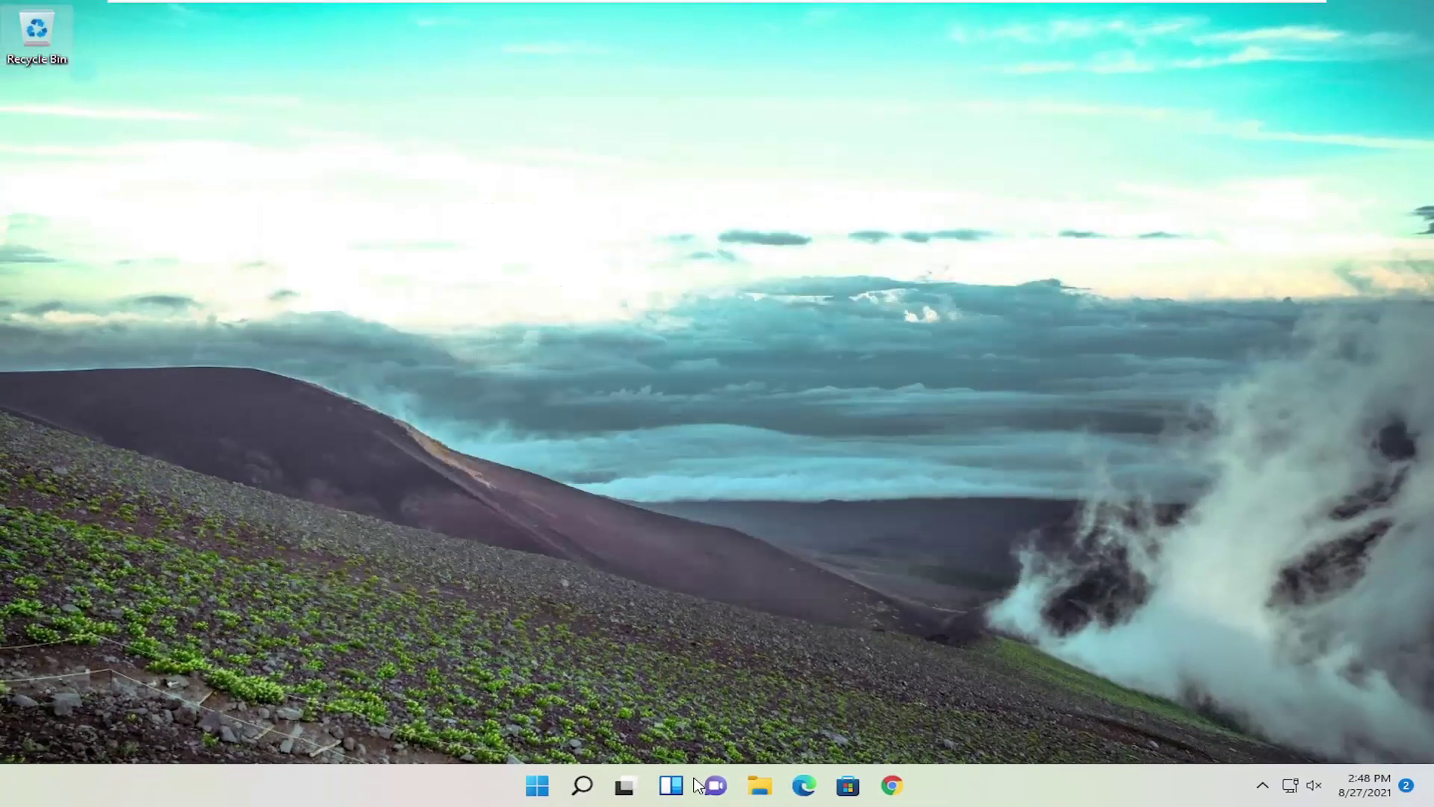
{"action": "left_click", "coordinate": [594, 784]}
{"action": "type", "text": "dev"}
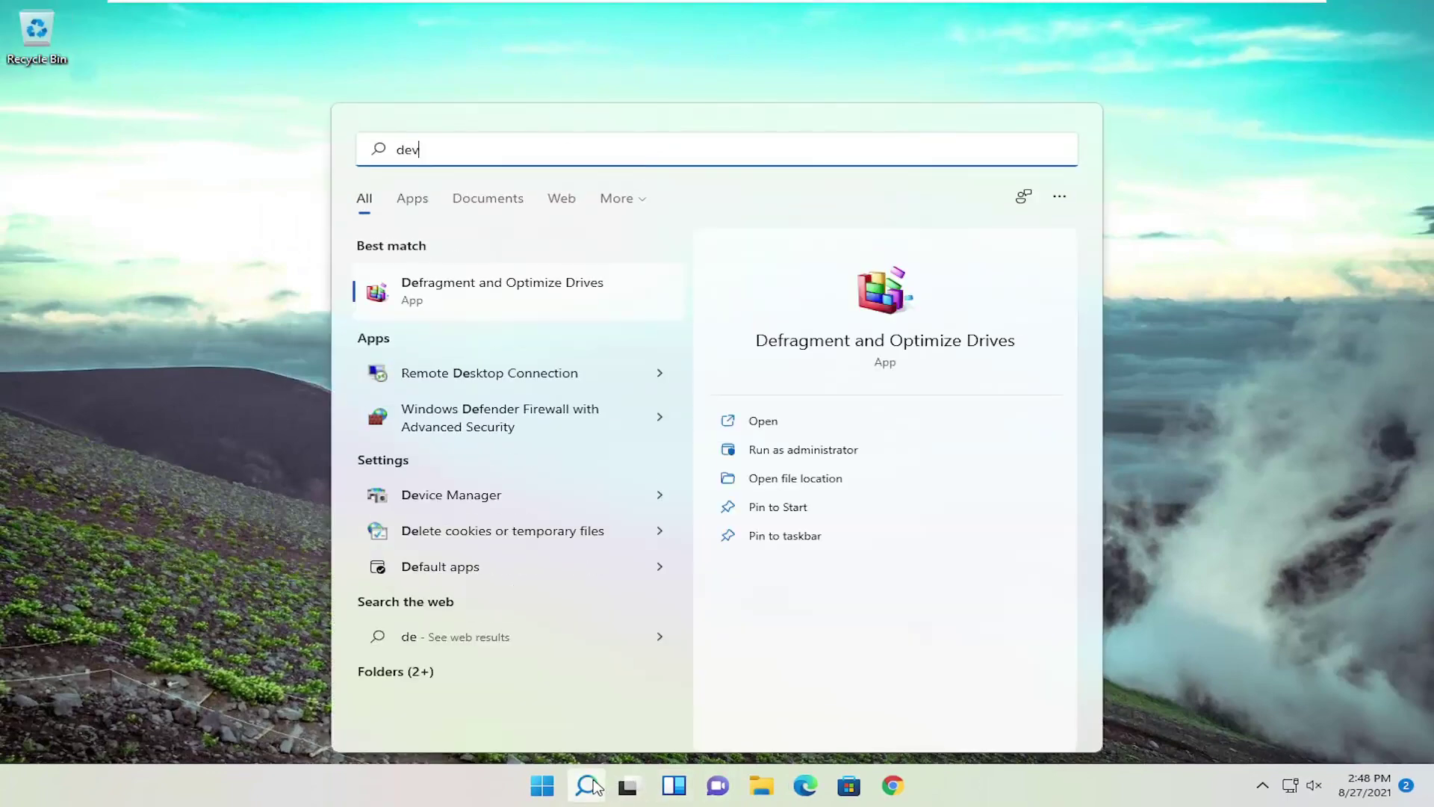
{"action": "type", "text": "ice manager"}
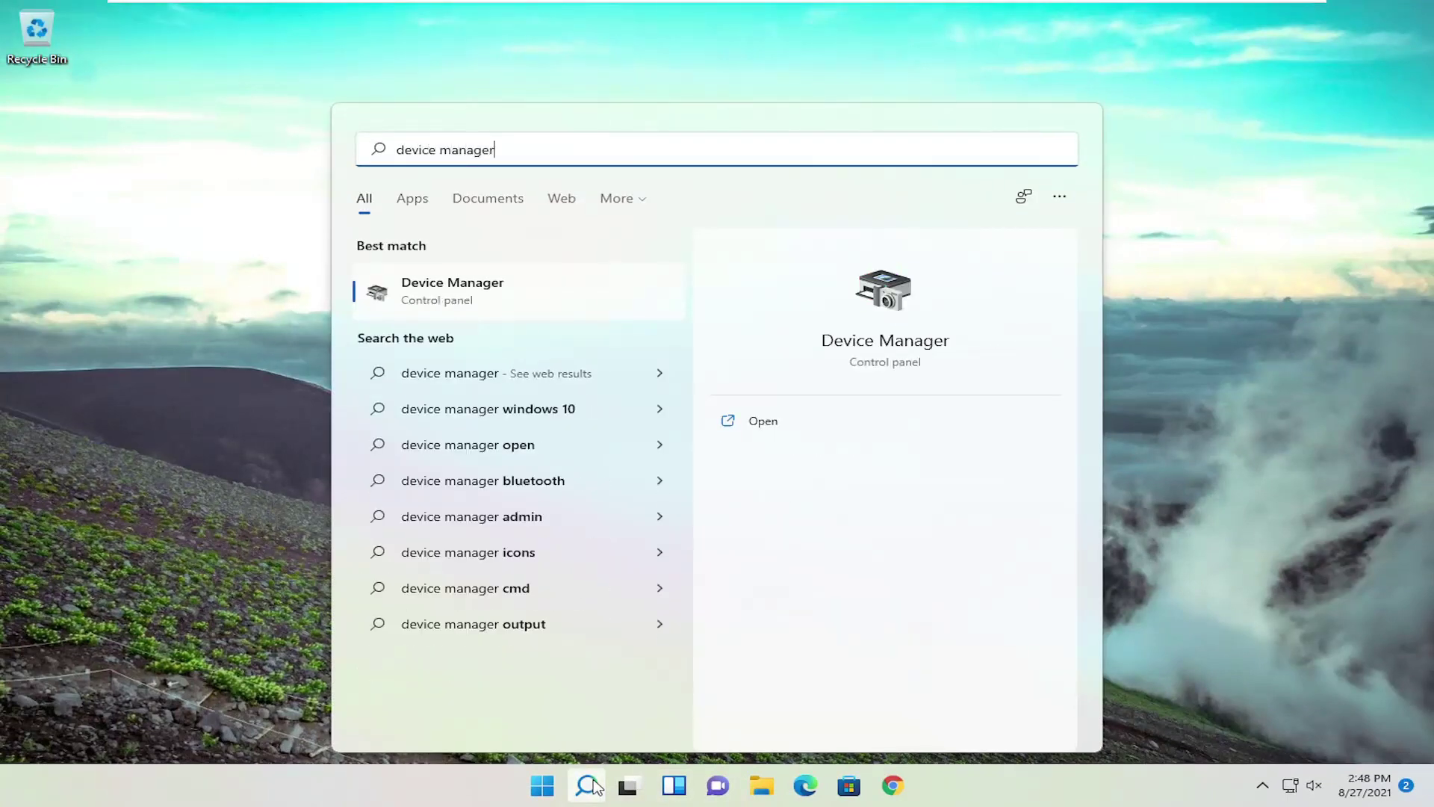
{"action": "left_click", "coordinate": [490, 292]}
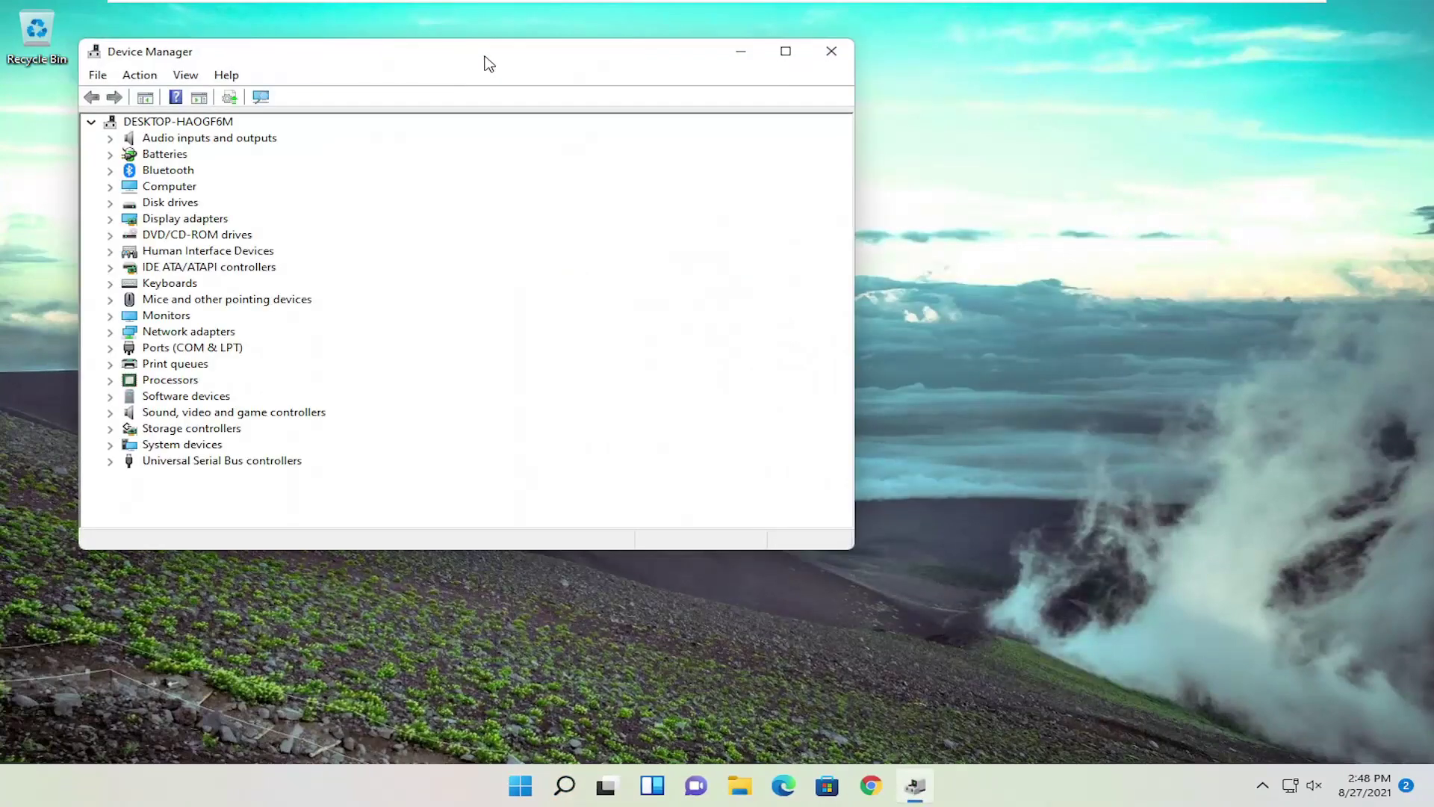
{"action": "left_click_drag", "start_coordinate": [489, 62], "coordinate": [752, 106]}
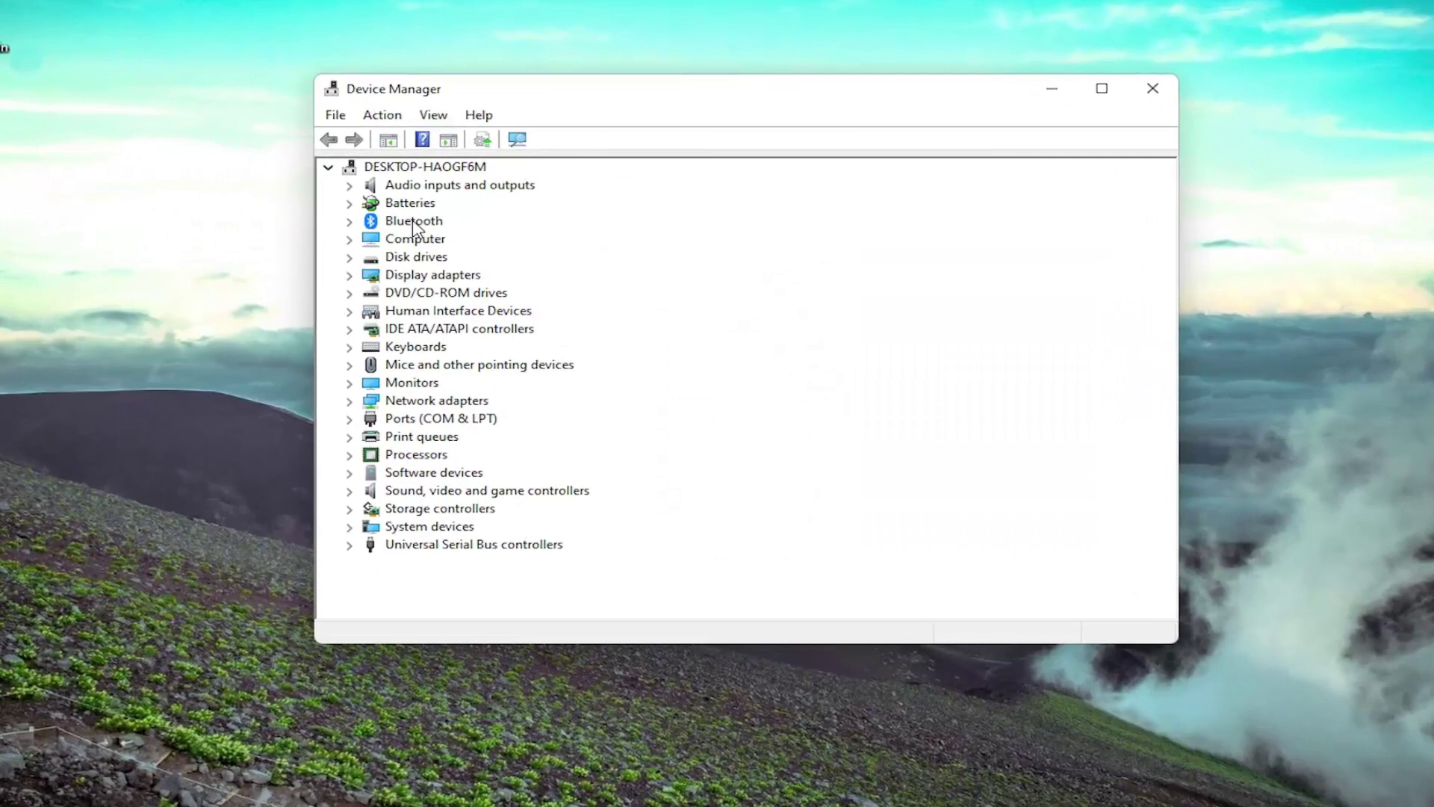
Reinstall the Bluetooth Device (RFCOMM Protocol TDI) driver from the compatible driver list
{"action": "double_click", "coordinate": [431, 216]}
{"action": "right_click", "coordinate": [431, 251]}
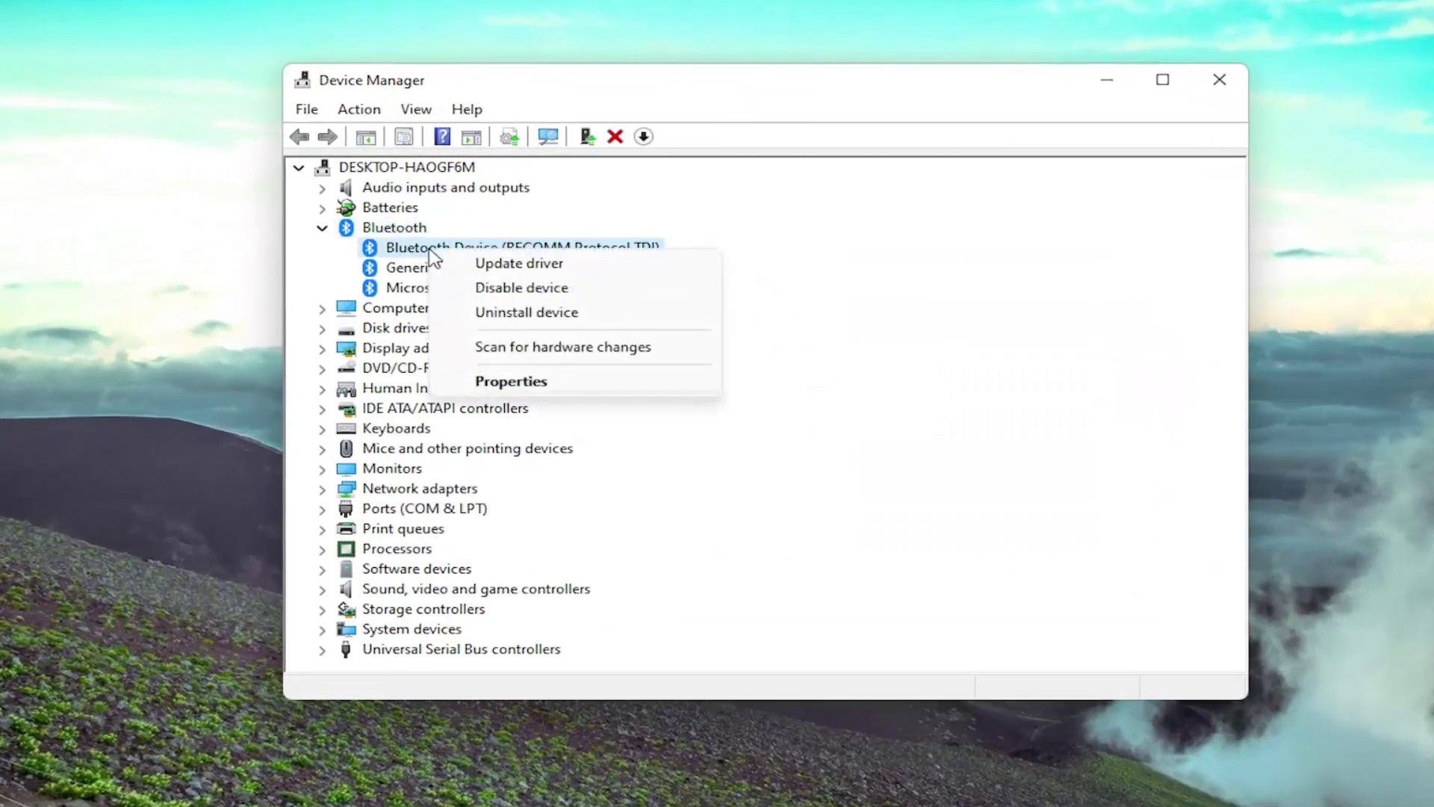
{"action": "left_click", "coordinate": [529, 265]}
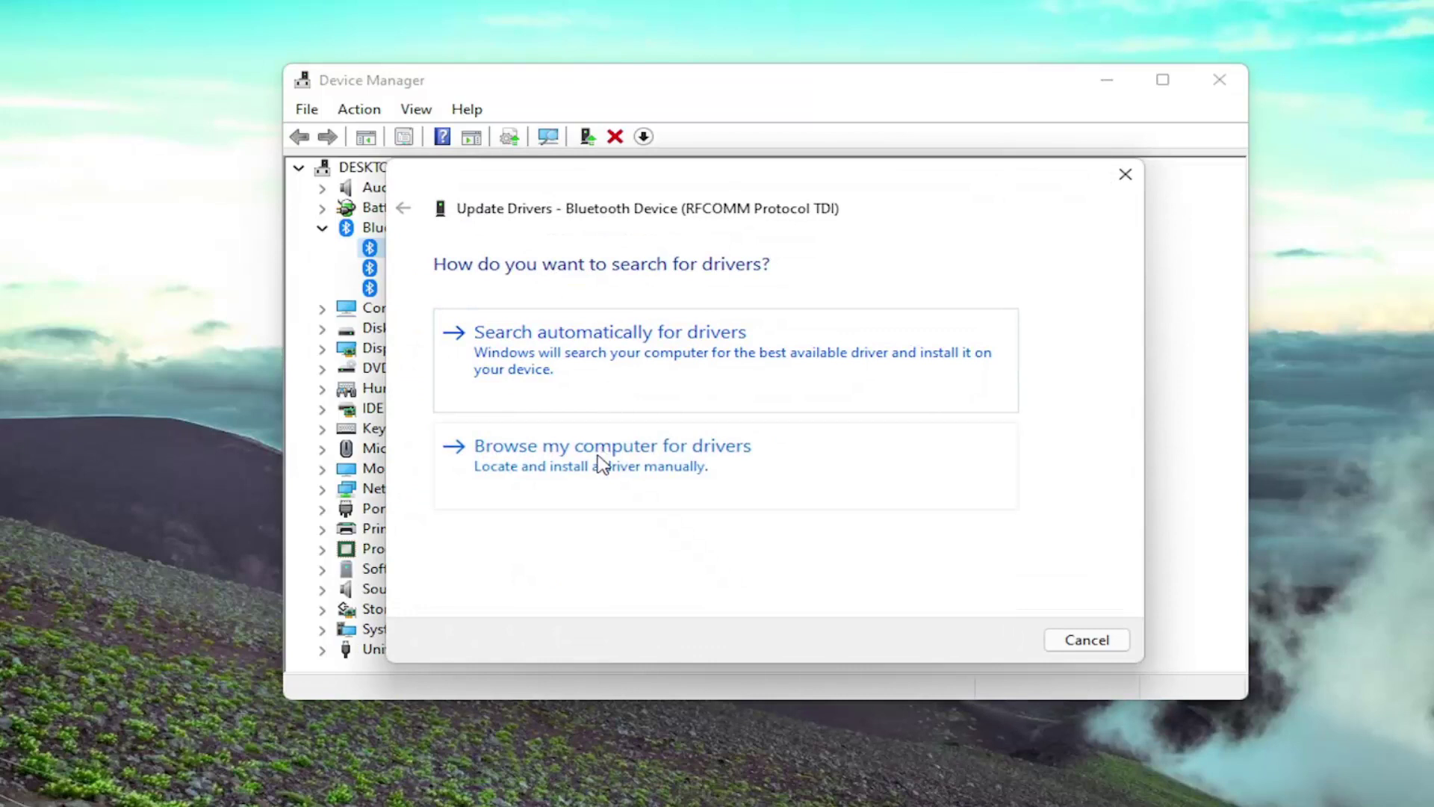
{"action": "left_click", "coordinate": [601, 478]}
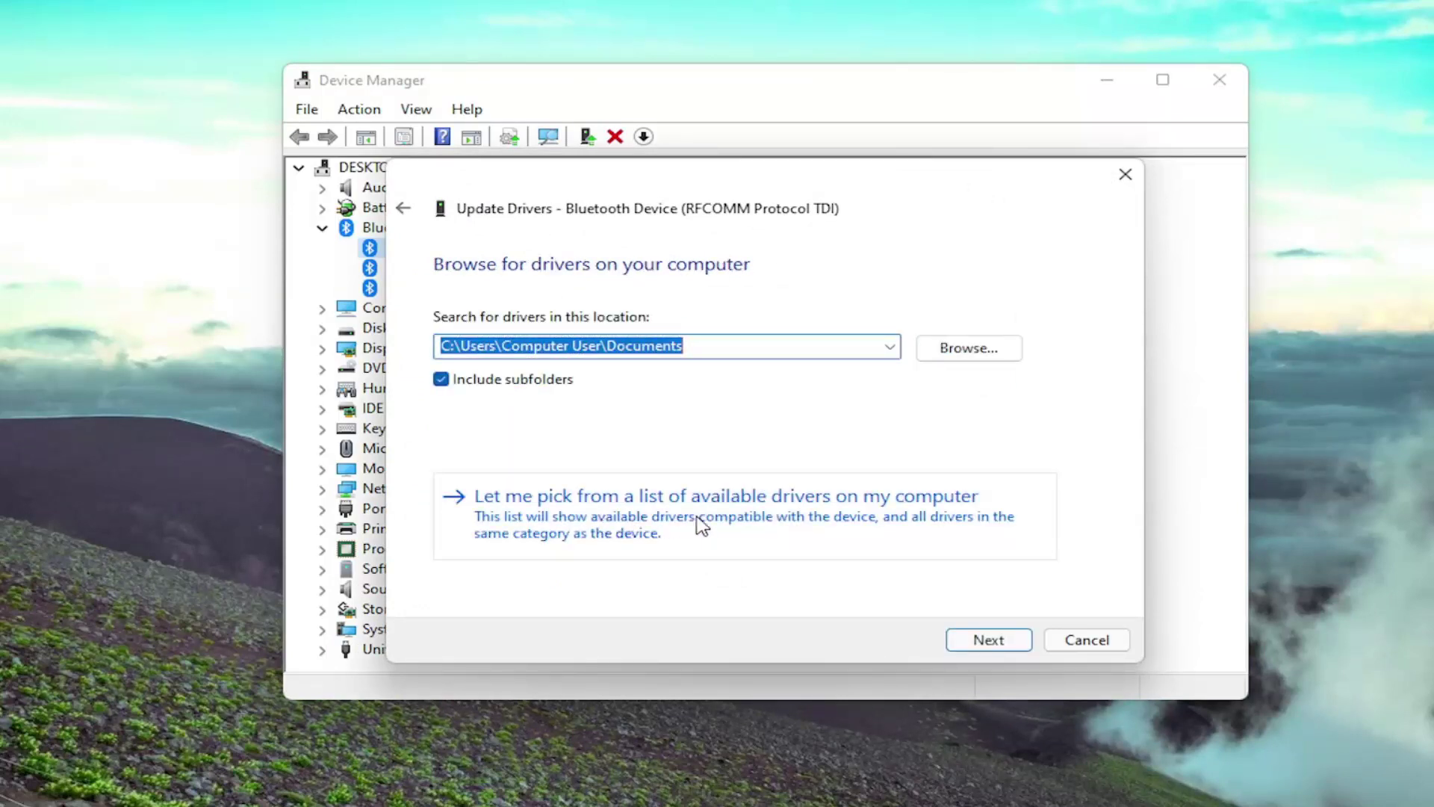
{"action": "left_click", "coordinate": [903, 506]}
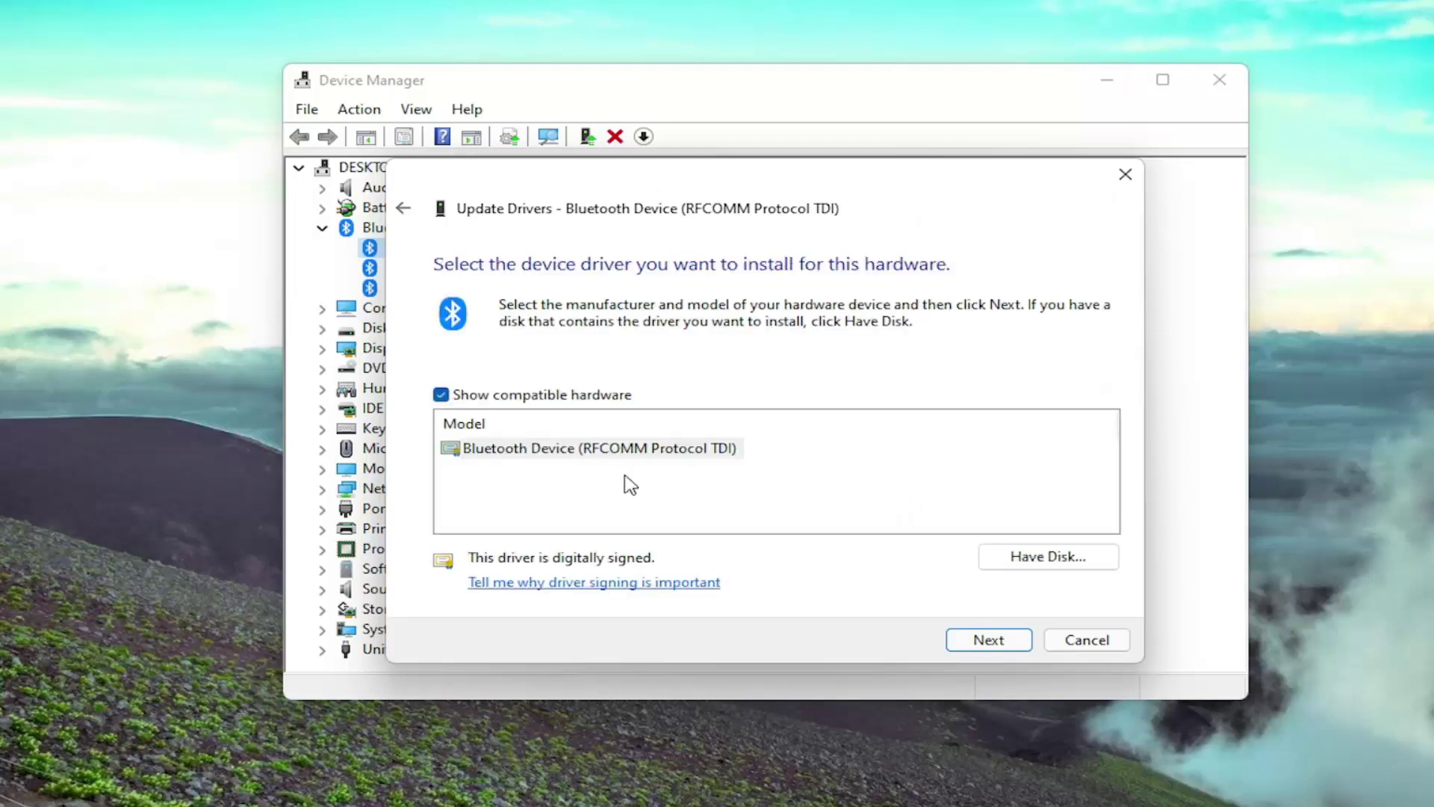
{"action": "left_click", "coordinate": [555, 451]}
{"action": "left_click", "coordinate": [983, 640]}
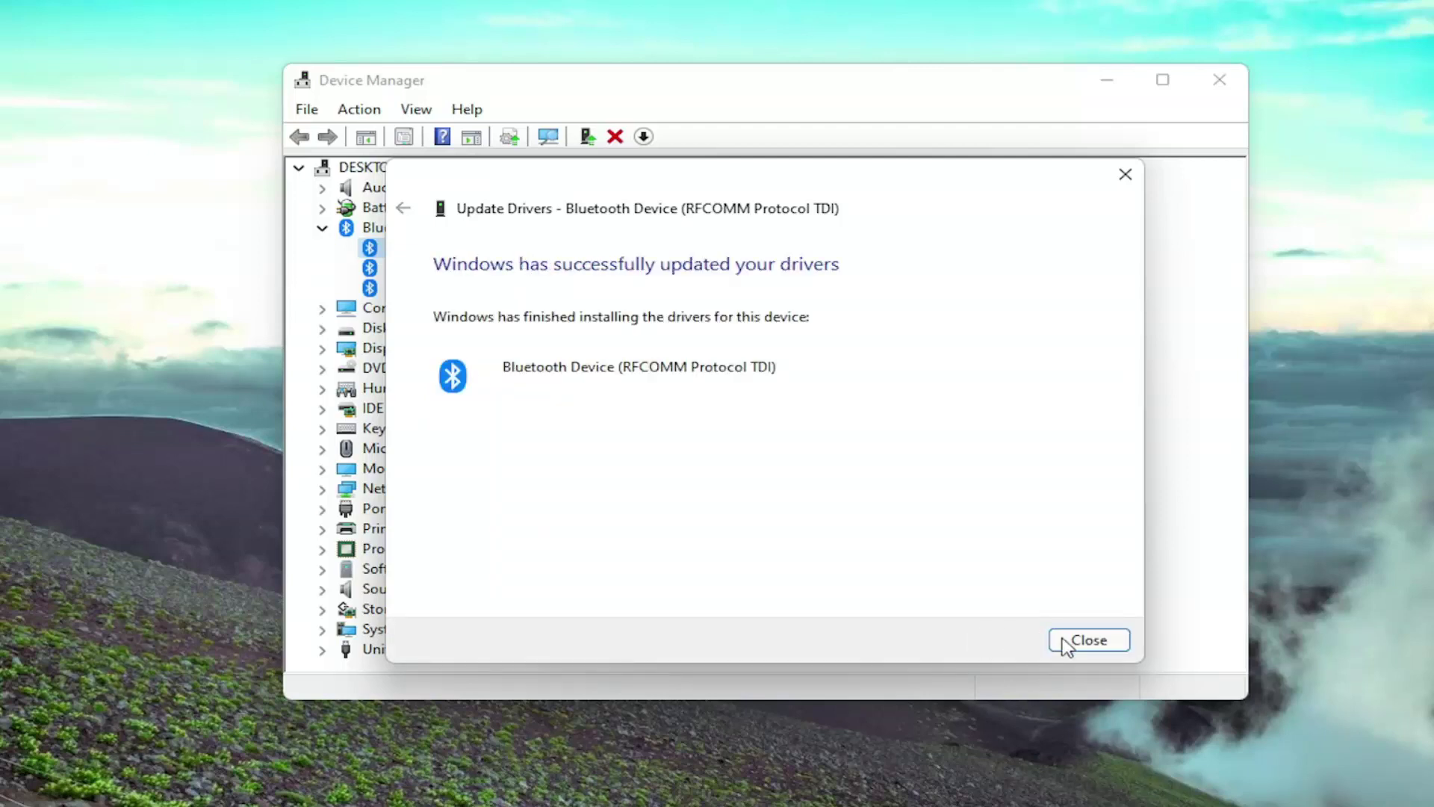
Reinstall the Generic Bluetooth Adapter driver from its compatible driver list
{"action": "left_click", "coordinate": [1088, 641]}
{"action": "double_click", "coordinate": [448, 269]}
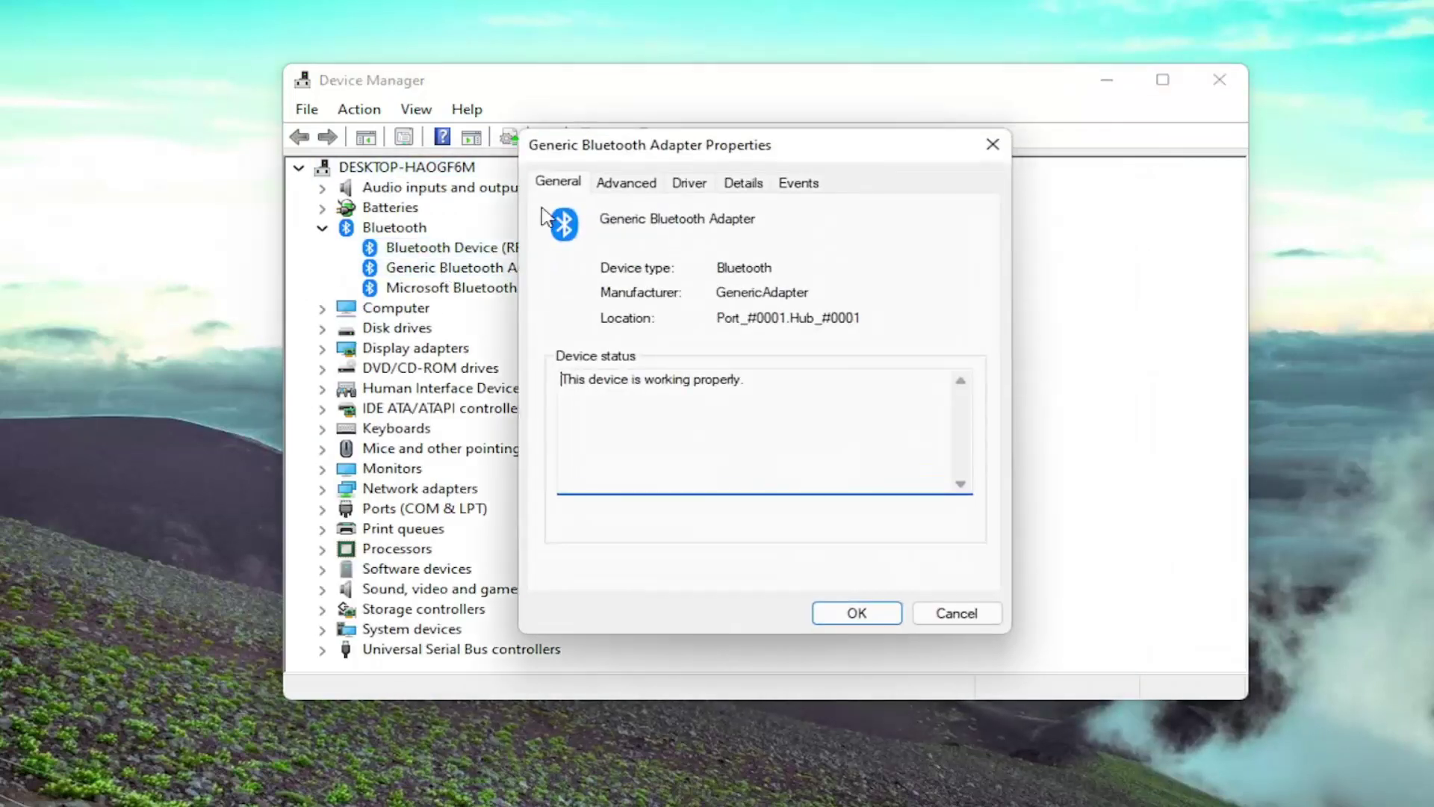
{"action": "left_click", "coordinate": [993, 145]}
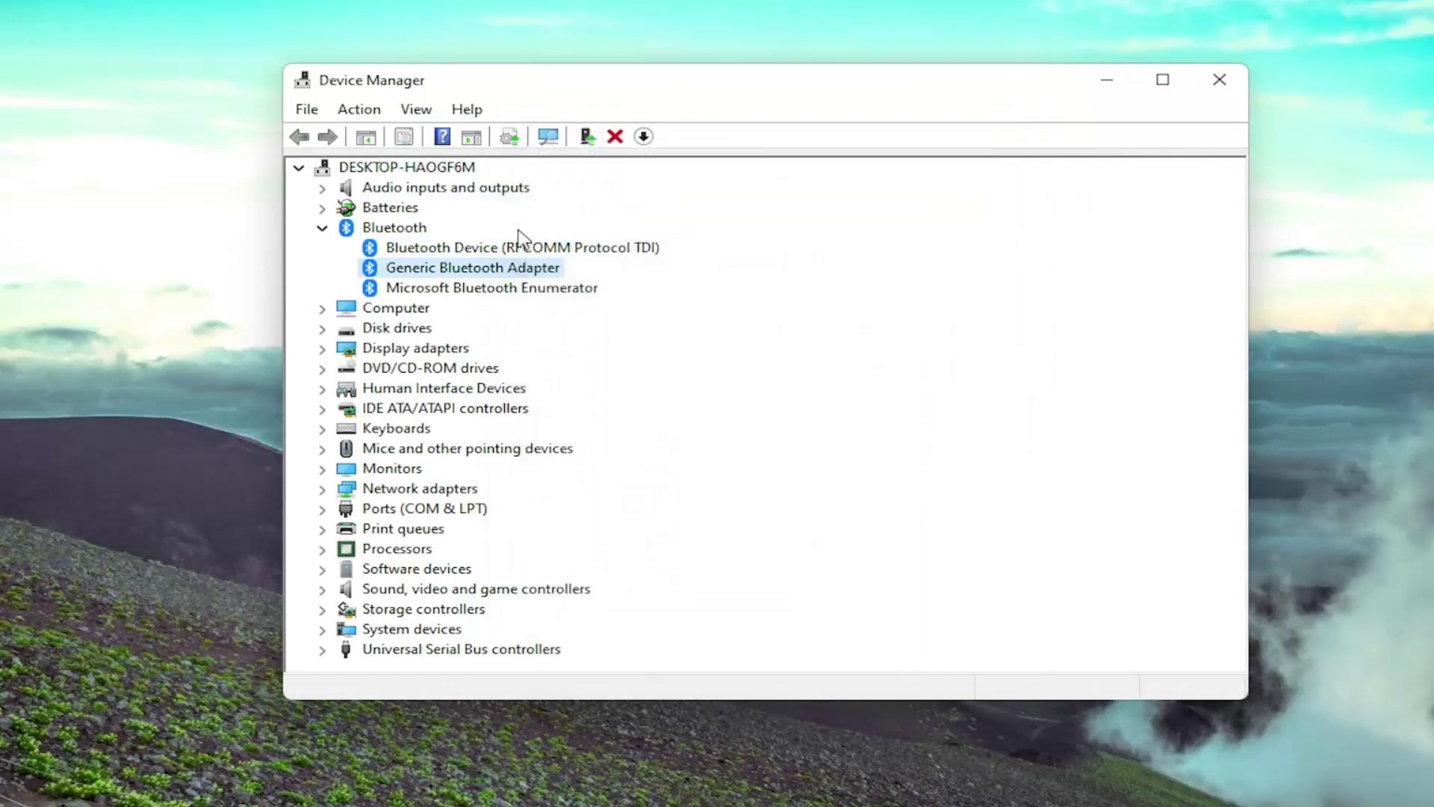
{"action": "right_click", "coordinate": [475, 274]}
{"action": "left_click", "coordinate": [486, 283]}
{"action": "left_click", "coordinate": [665, 446]}
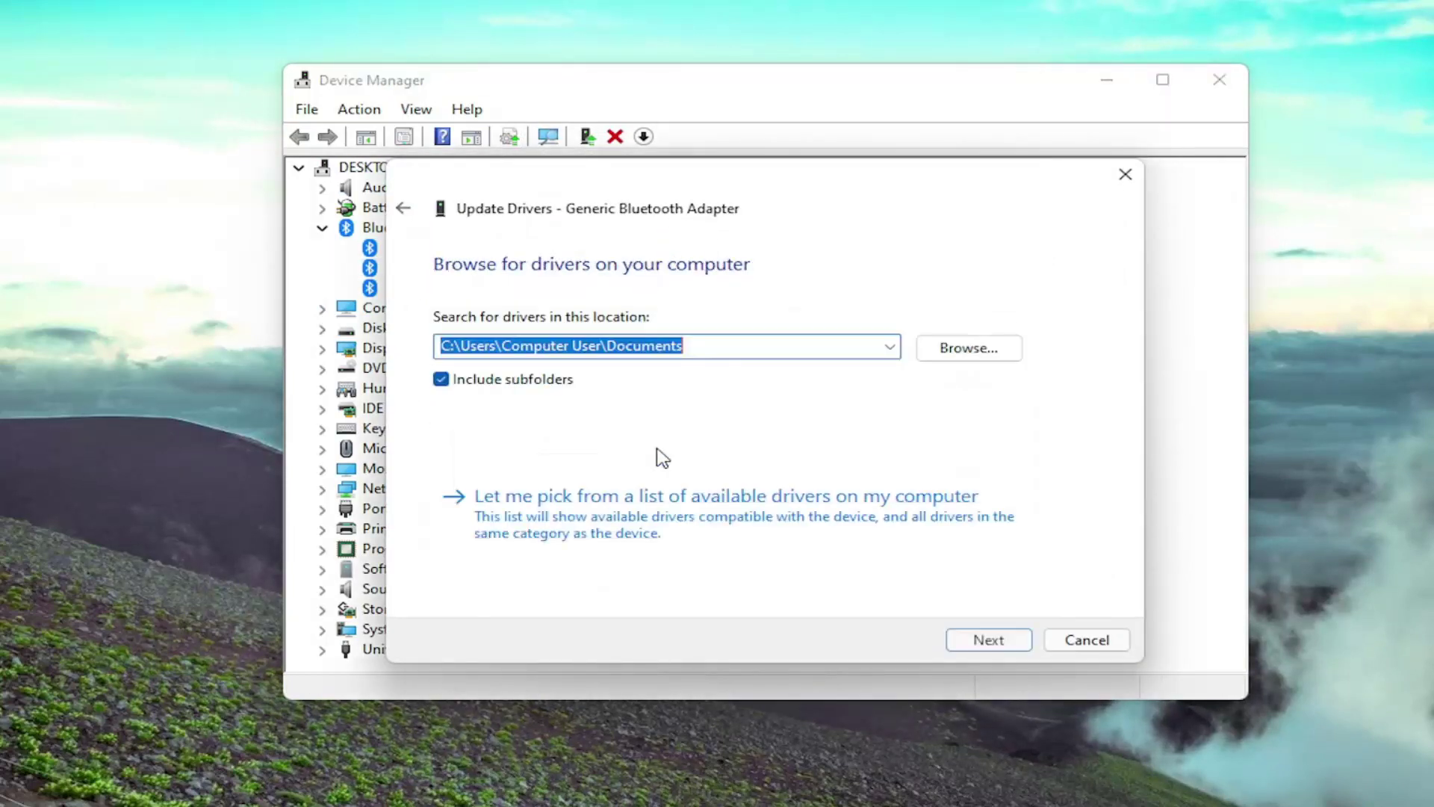
{"action": "left_click", "coordinate": [635, 496]}
{"action": "left_click", "coordinate": [1007, 637]}
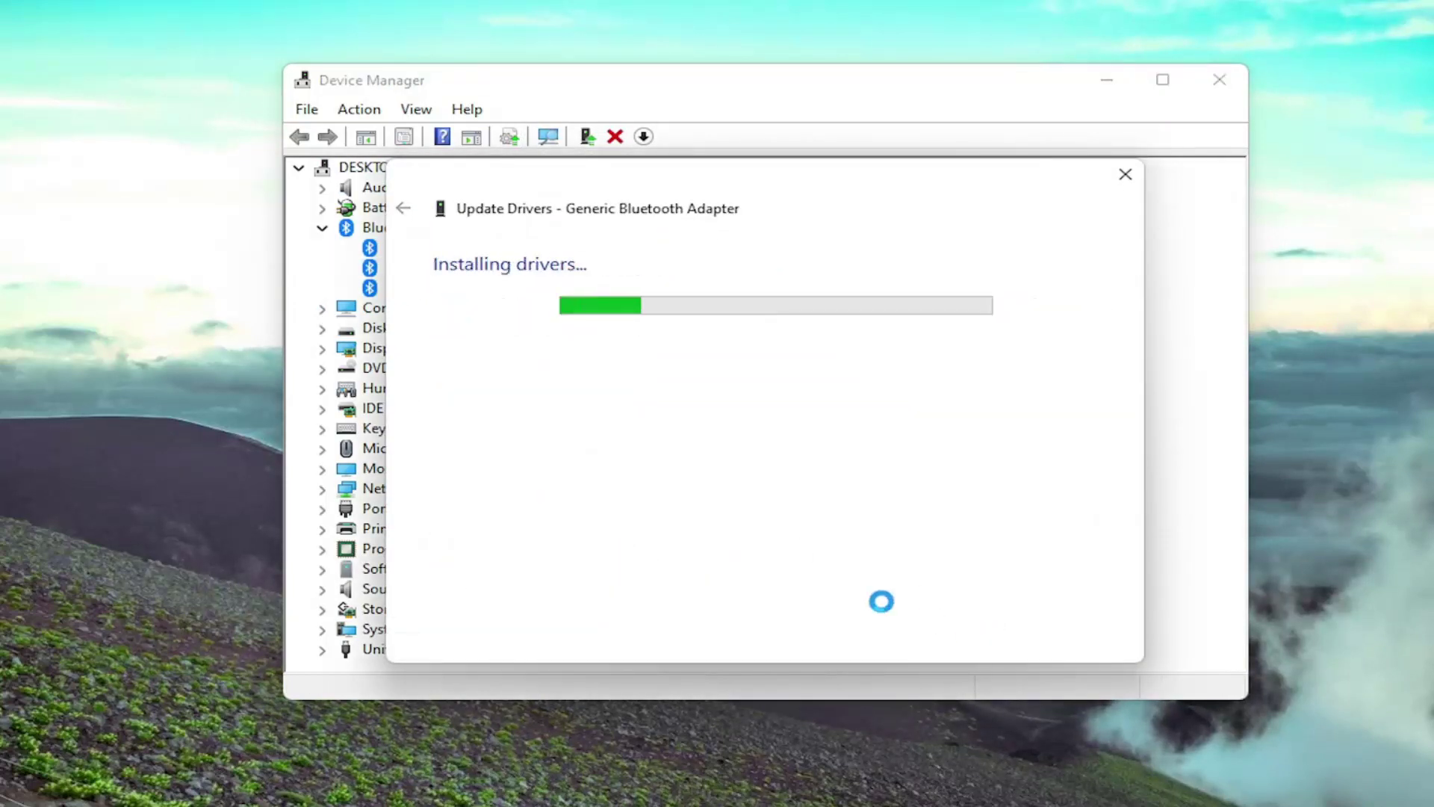
{"action": "left_click", "coordinate": [1065, 641]}
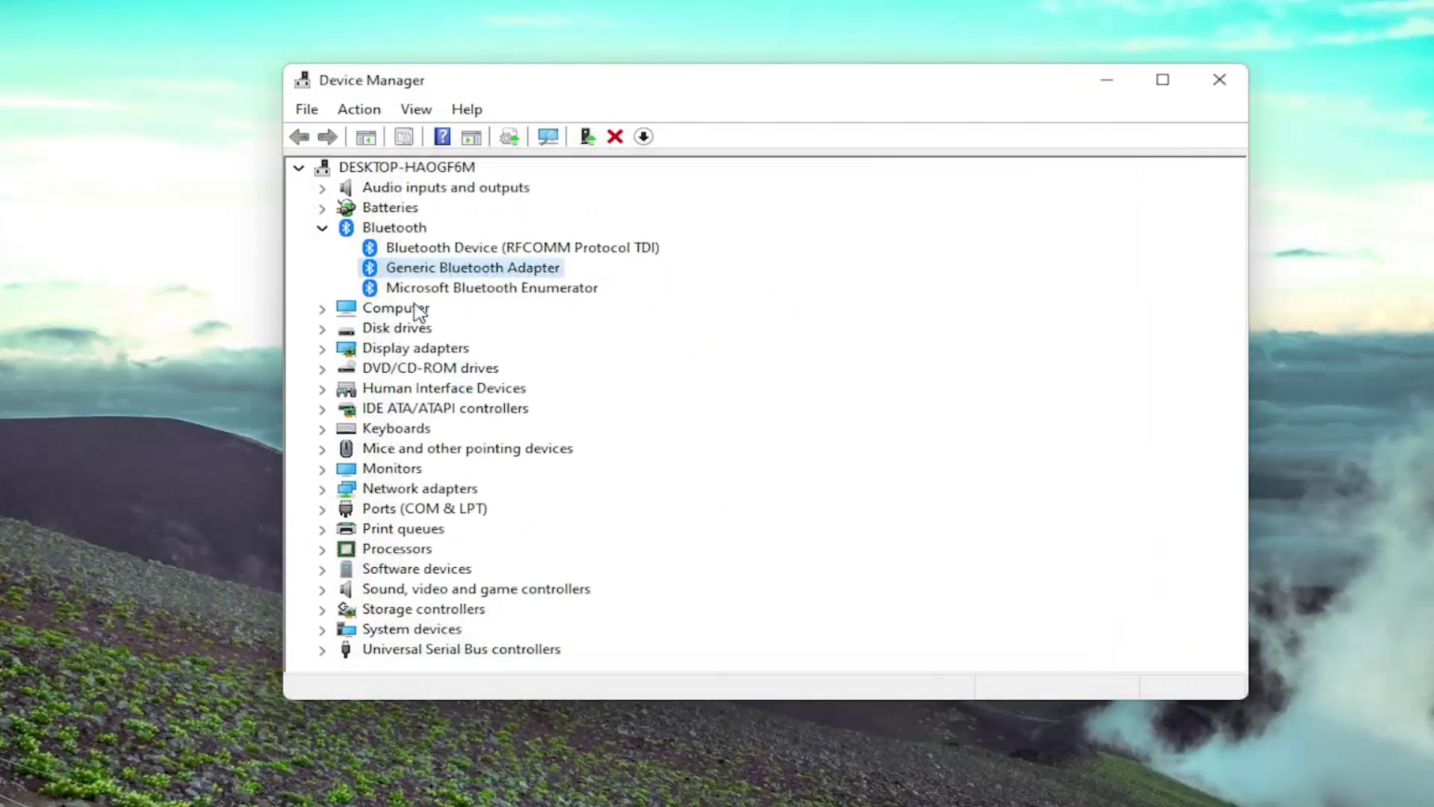
Reinstall the Microsoft Bluetooth Enumerator driver from its compatible driver list
{"action": "right_click", "coordinate": [425, 289]}
{"action": "left_click", "coordinate": [499, 303]}
{"action": "left_click", "coordinate": [618, 449]}
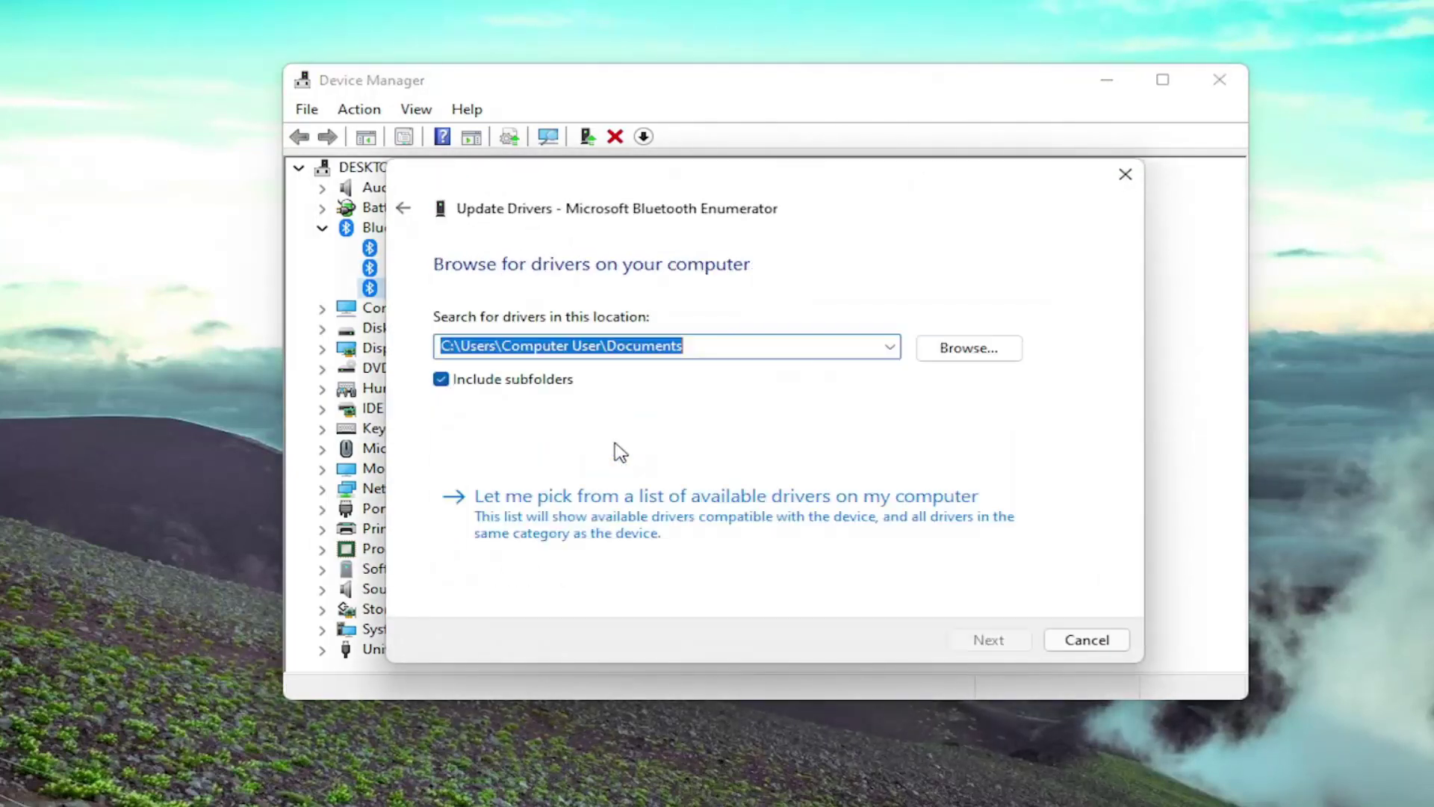
{"action": "left_click", "coordinate": [602, 496]}
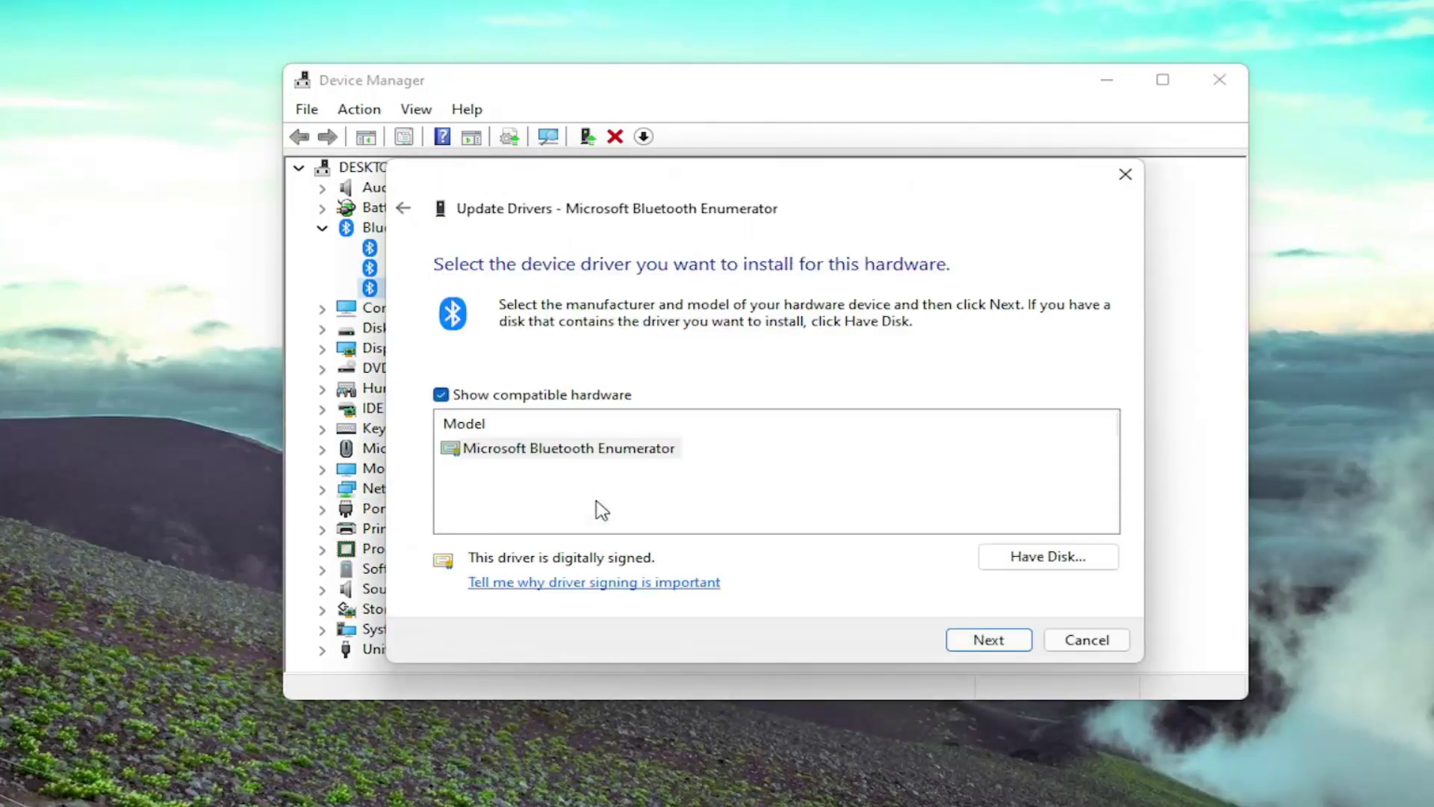
{"action": "left_click", "coordinate": [997, 648]}
{"action": "left_click", "coordinate": [1089, 640]}
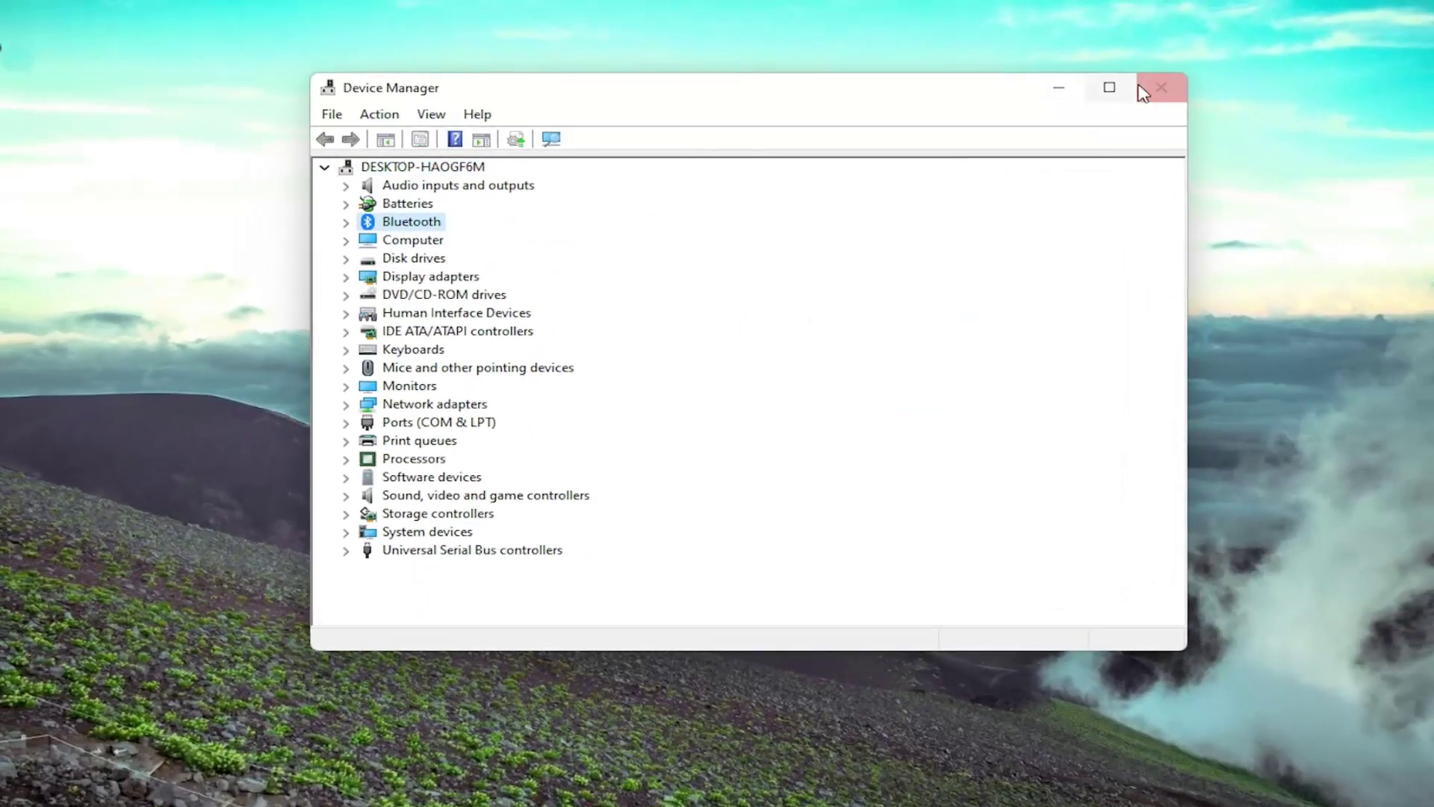
Close the Device Manager window to return to the desktop
{"action": "left_click", "coordinate": [1220, 80]}
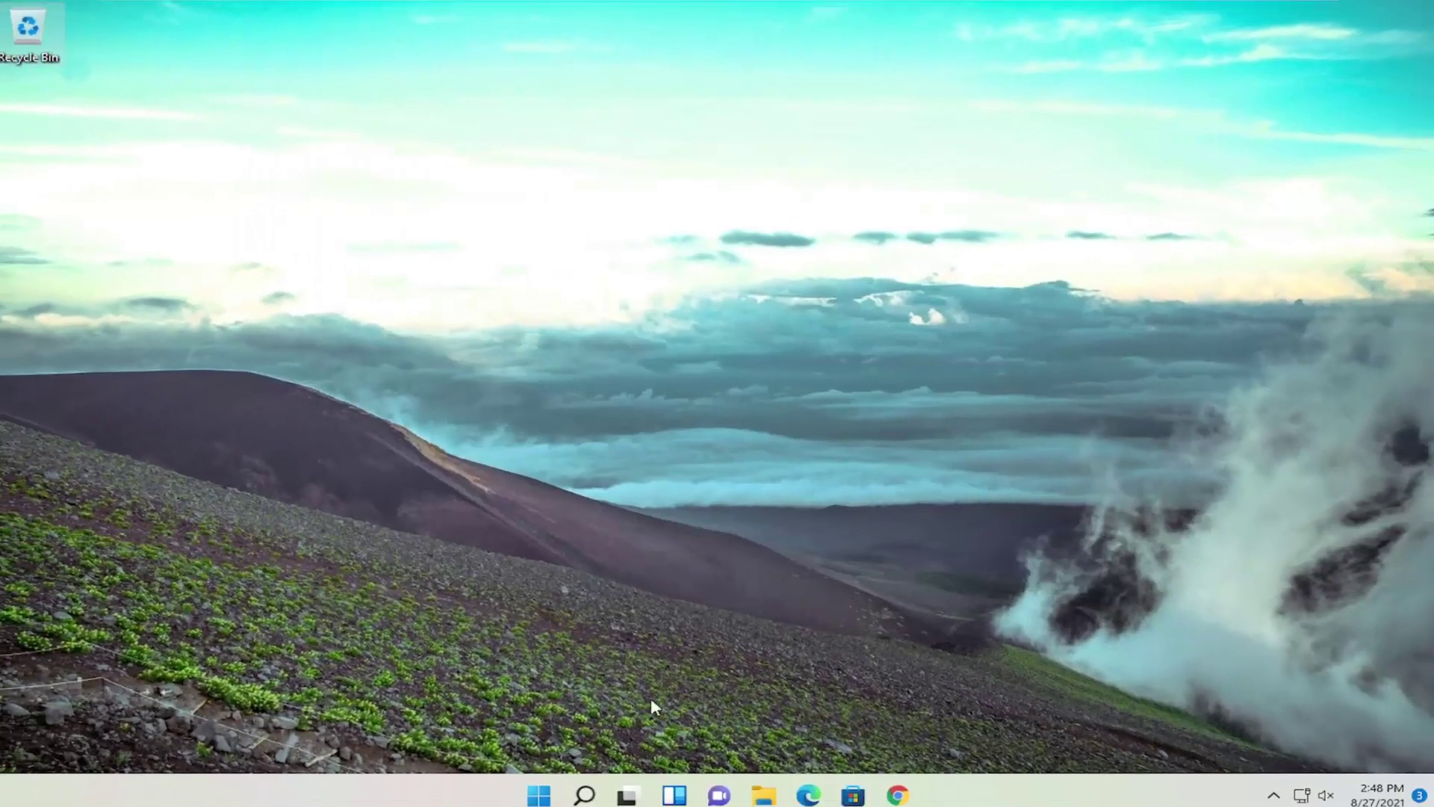
{"action": "right_click", "coordinate": [540, 790]}
{"action": "mouse_move", "coordinate": [551, 721]}
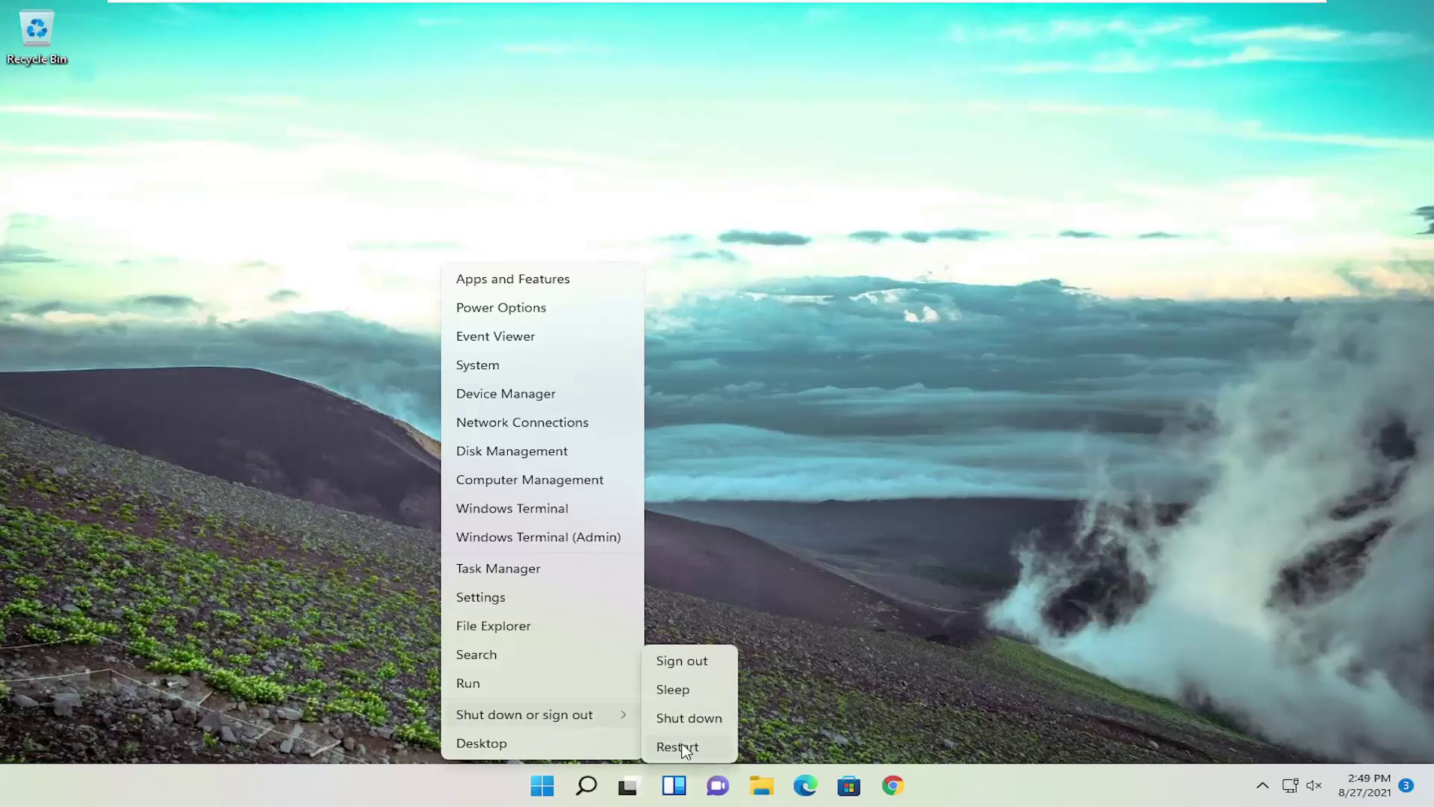